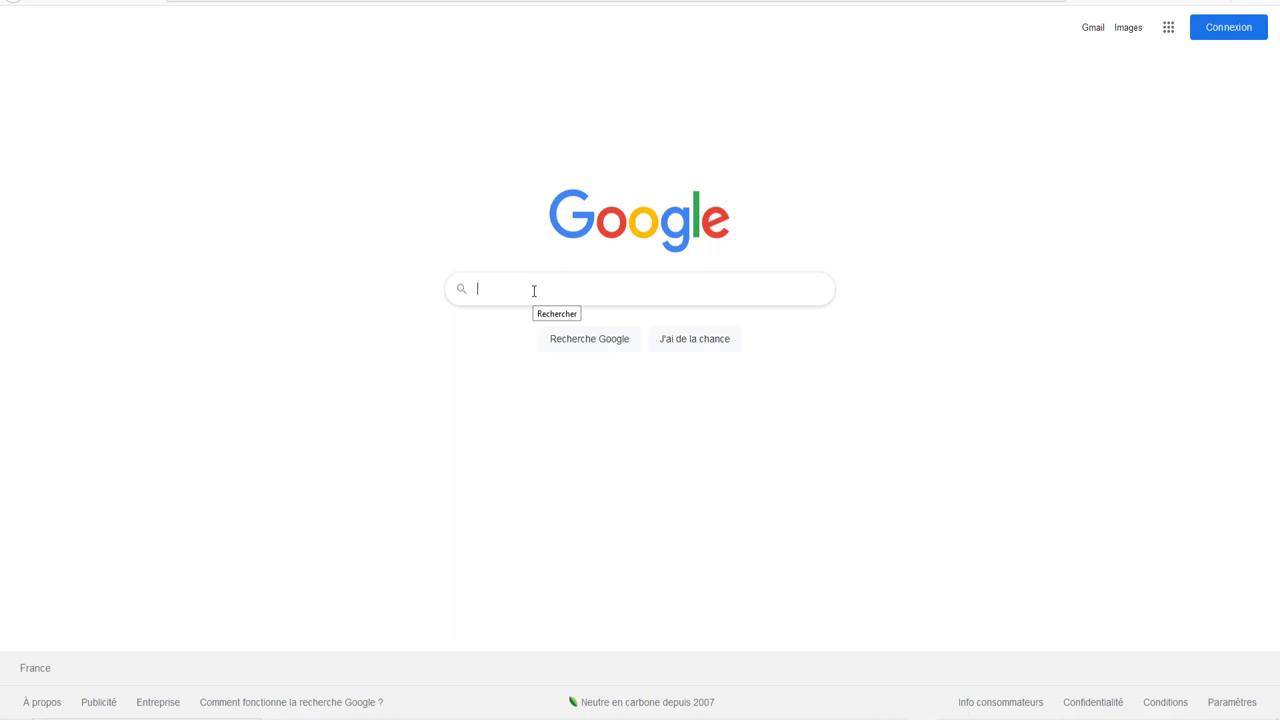
# Search Google for 'color adobe'
pyautogui.write('color a')
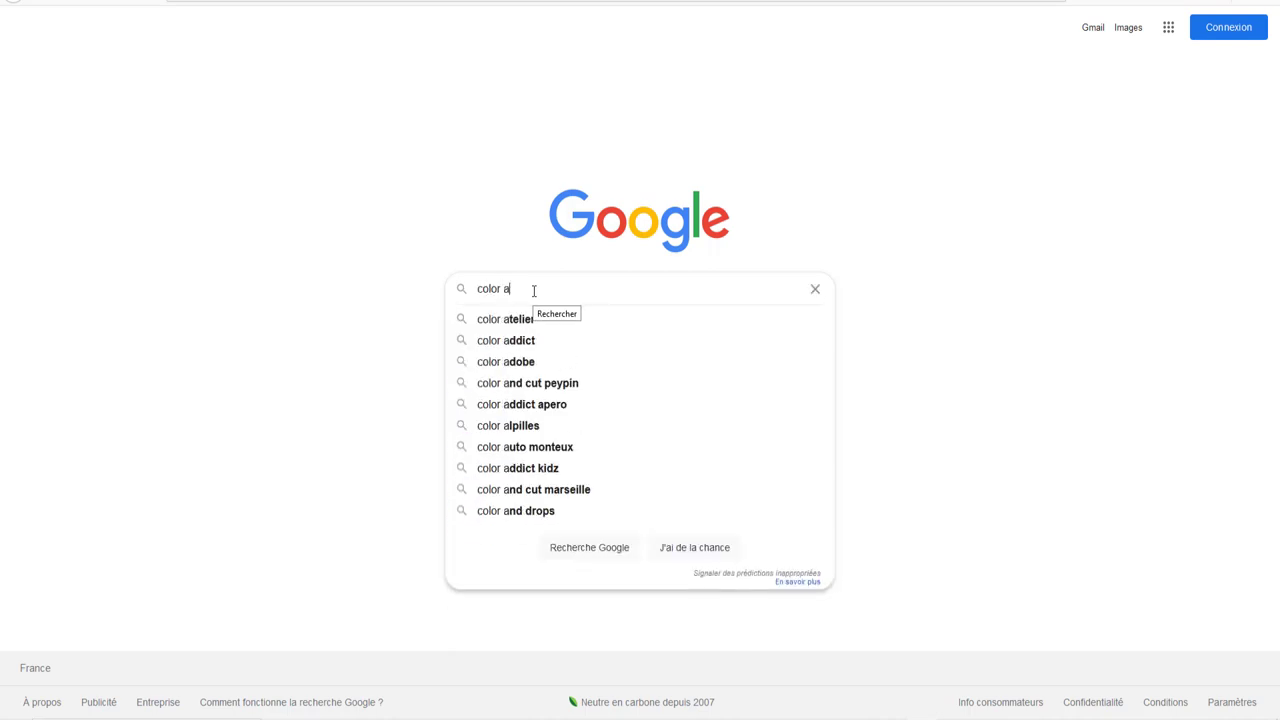
pyautogui.write('dobe')
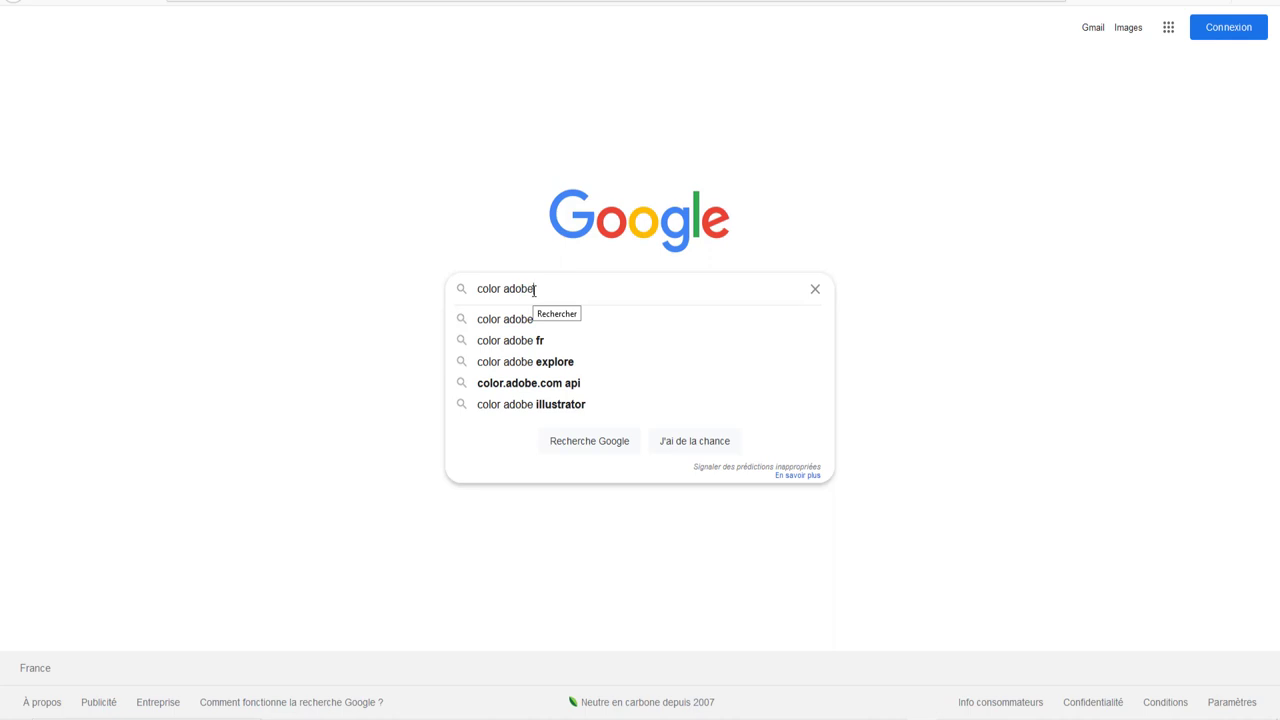
pyautogui.press('Return')
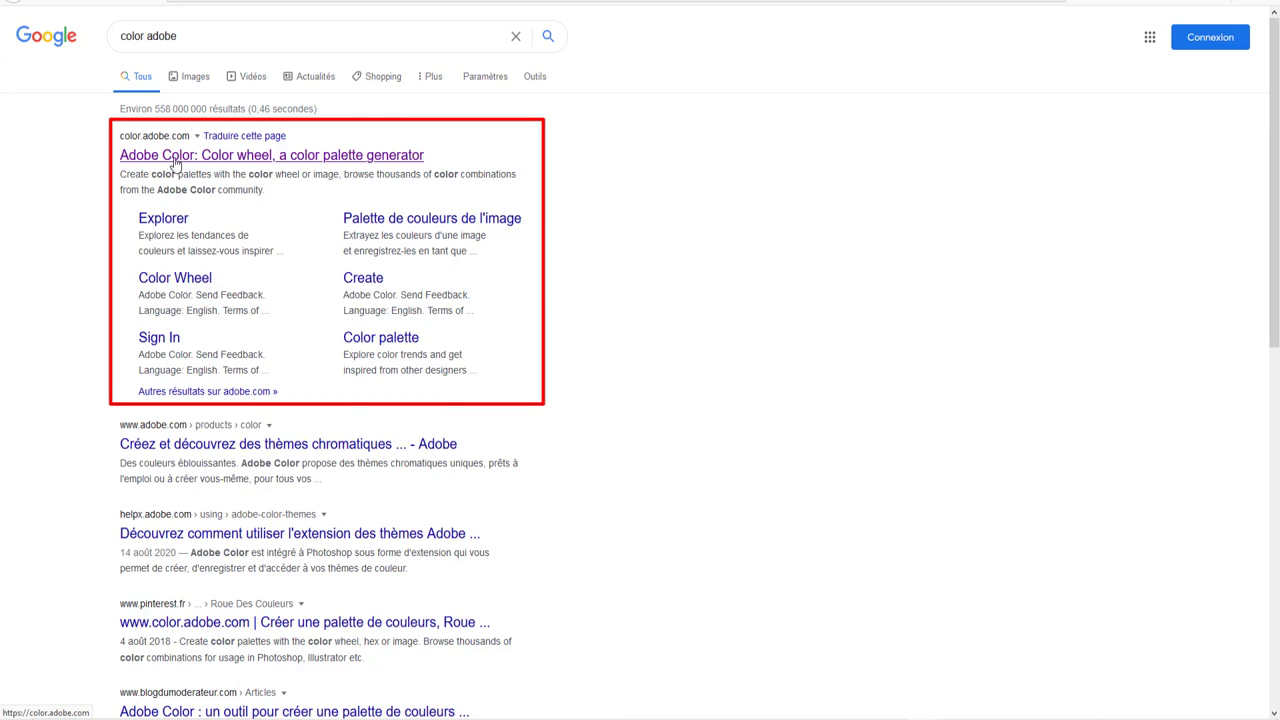
# Open Adobe Color, spread the wheel handles, and return colour A's brightness to full purple
pyautogui.click(175, 163)
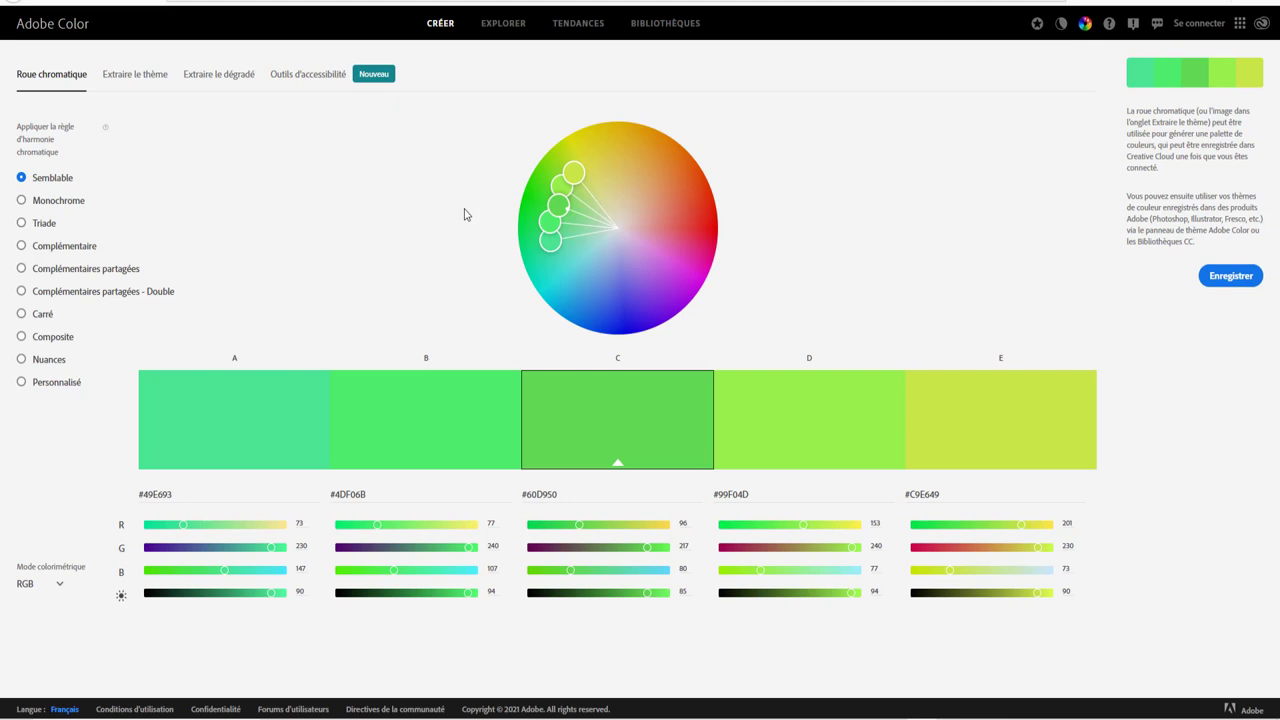
pyautogui.moveTo(551, 239)
pyautogui.mouseDown()
pyautogui.moveTo(570, 295)
pyautogui.moveTo(658, 306)
pyautogui.mouseUp()
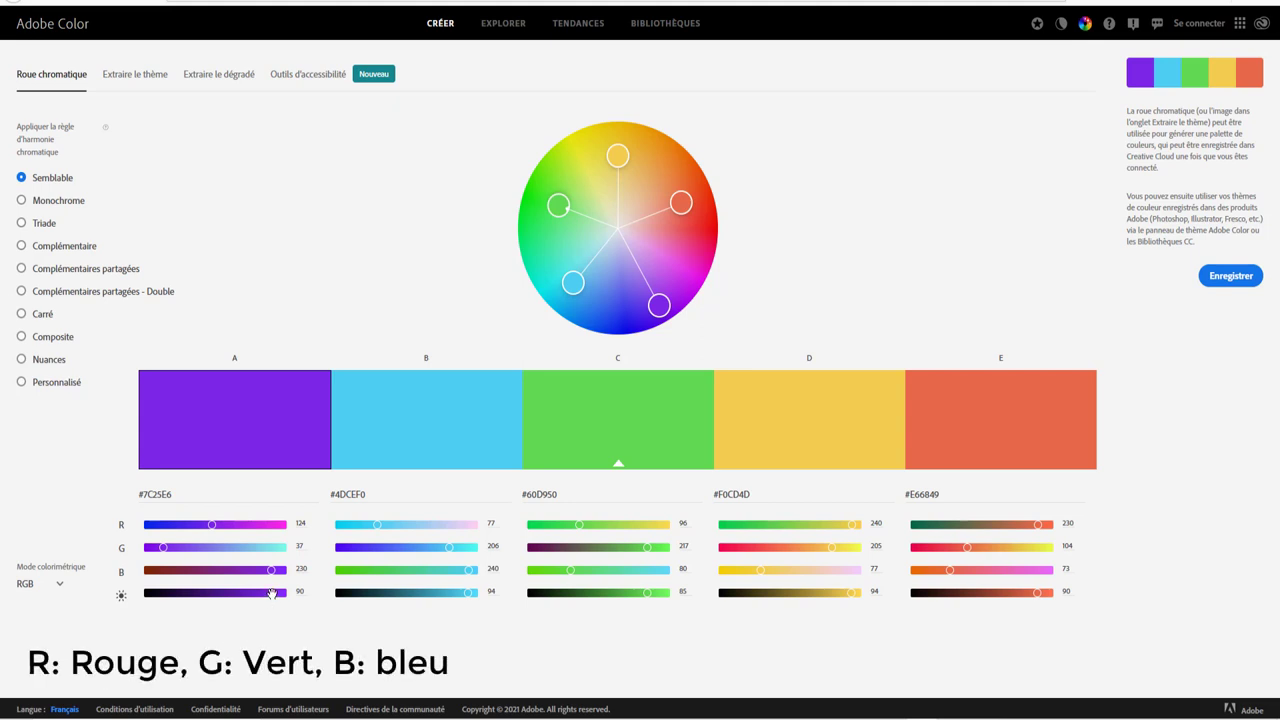
pyautogui.moveTo(271, 594); pyautogui.dragTo(141, 594)
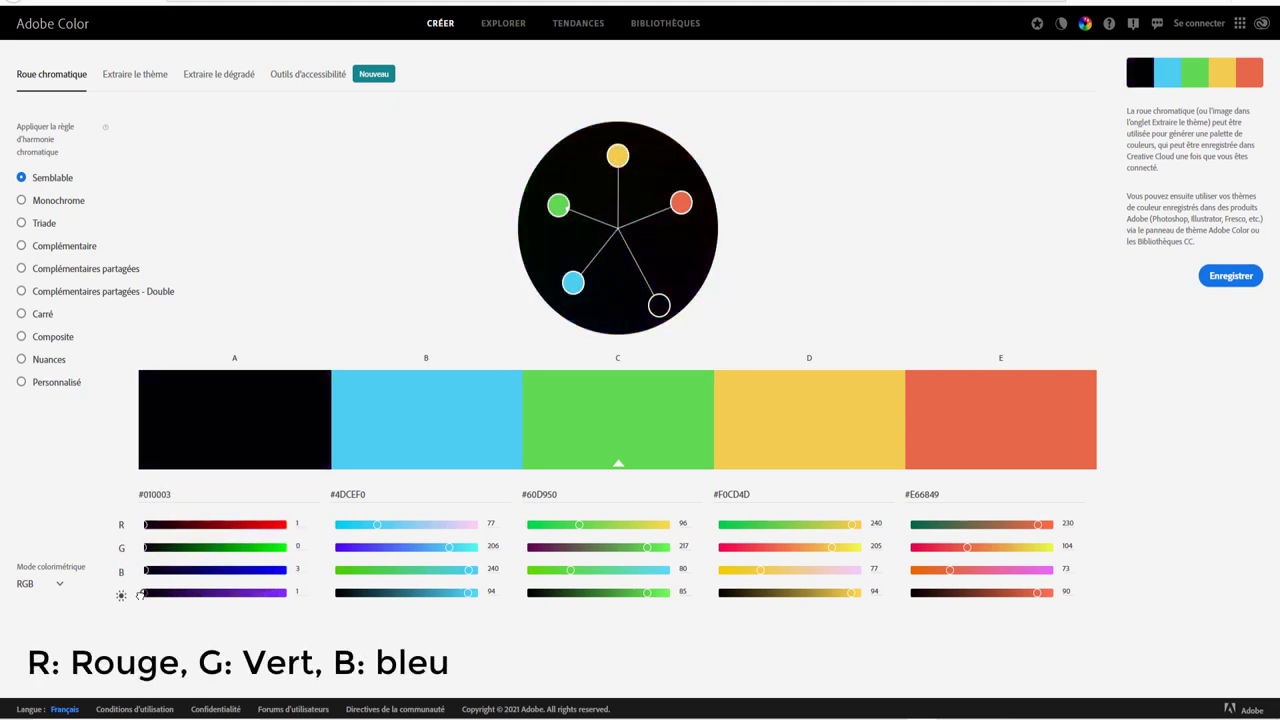
pyautogui.moveTo(140, 594); pyautogui.dragTo(290, 594)
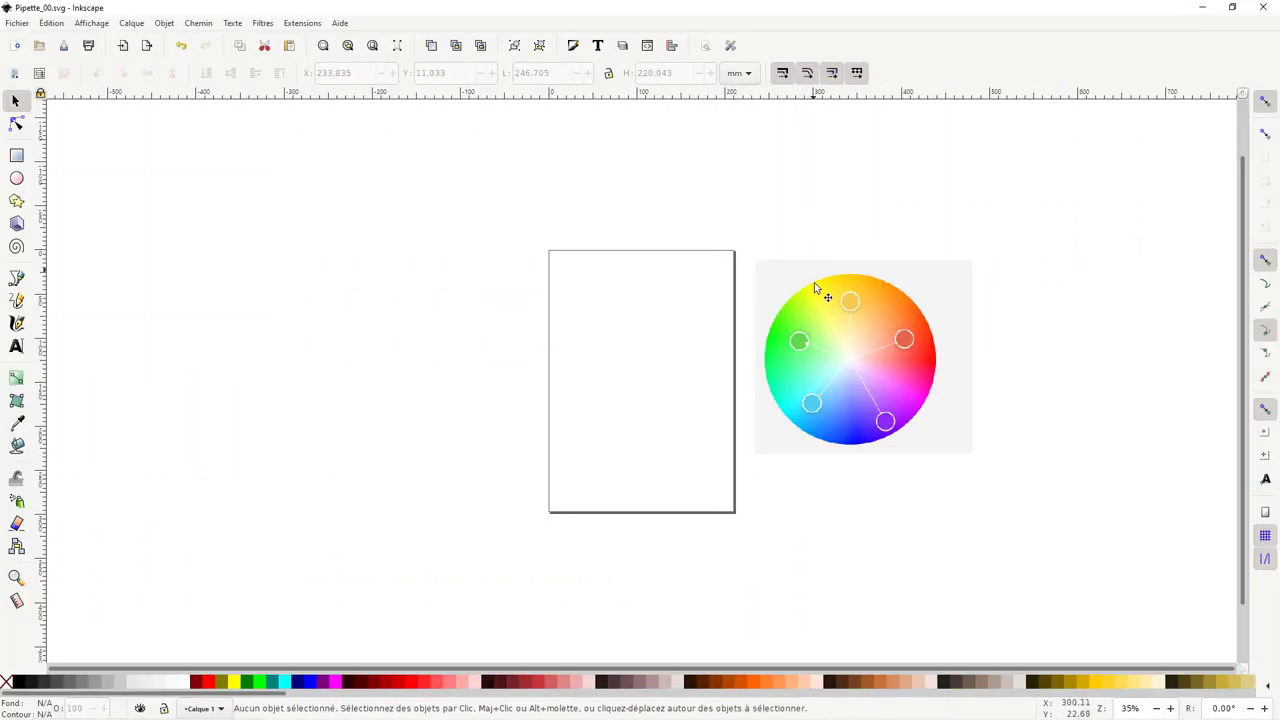
# Nudge the colour wheel image up, zoom in, and draw a rounded bar, circle and five-pointed star
pyautogui.click(829, 319)
pyautogui.moveTo(857, 352); pyautogui.dragTo(793, 340)
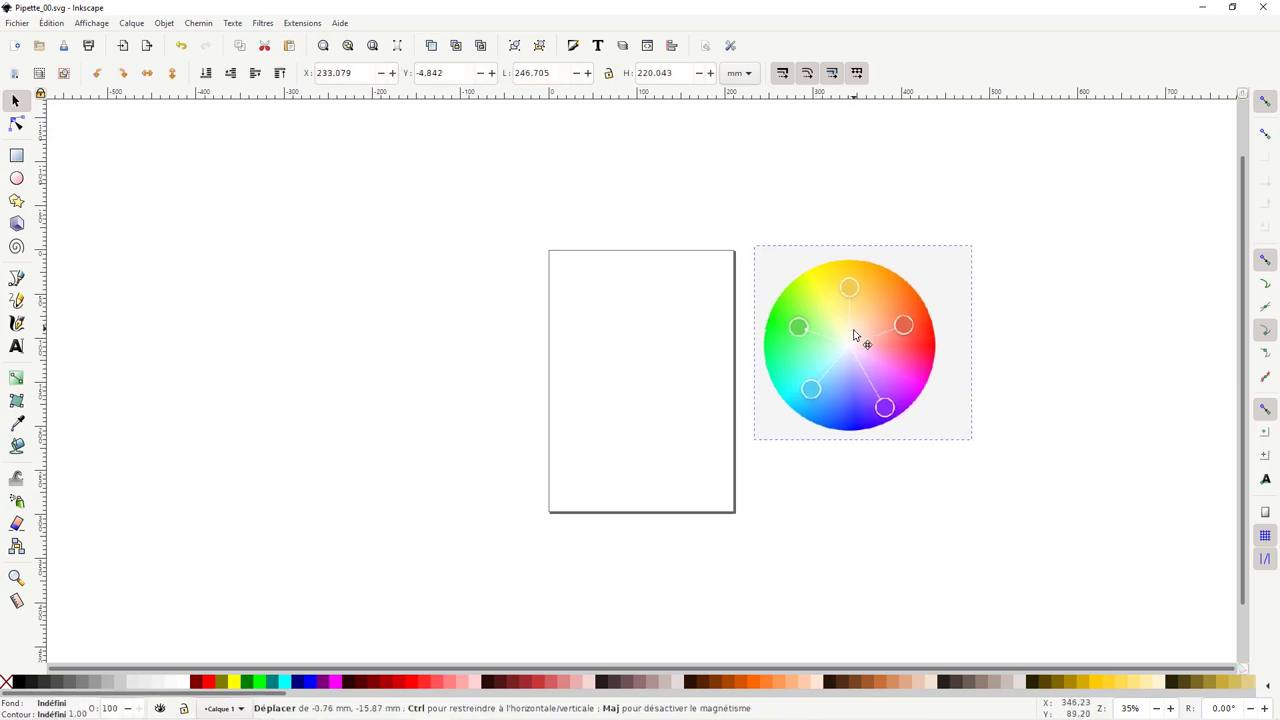
pyautogui.keyDown('ctrl'); pyautogui.scroll(2, 782, 348); pyautogui.keyUp('ctrl')
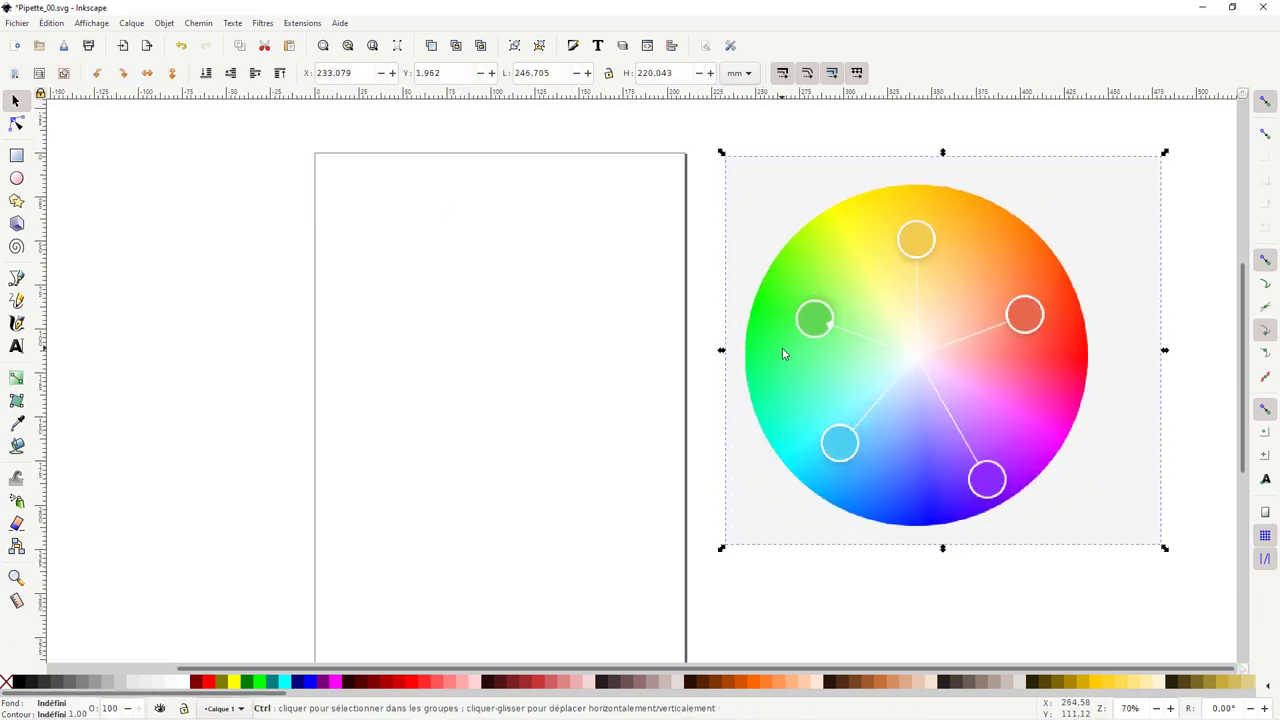
pyautogui.click(16, 155)
pyautogui.moveTo(366, 211); pyautogui.dragTo(620, 277)
pyautogui.click(16, 179)
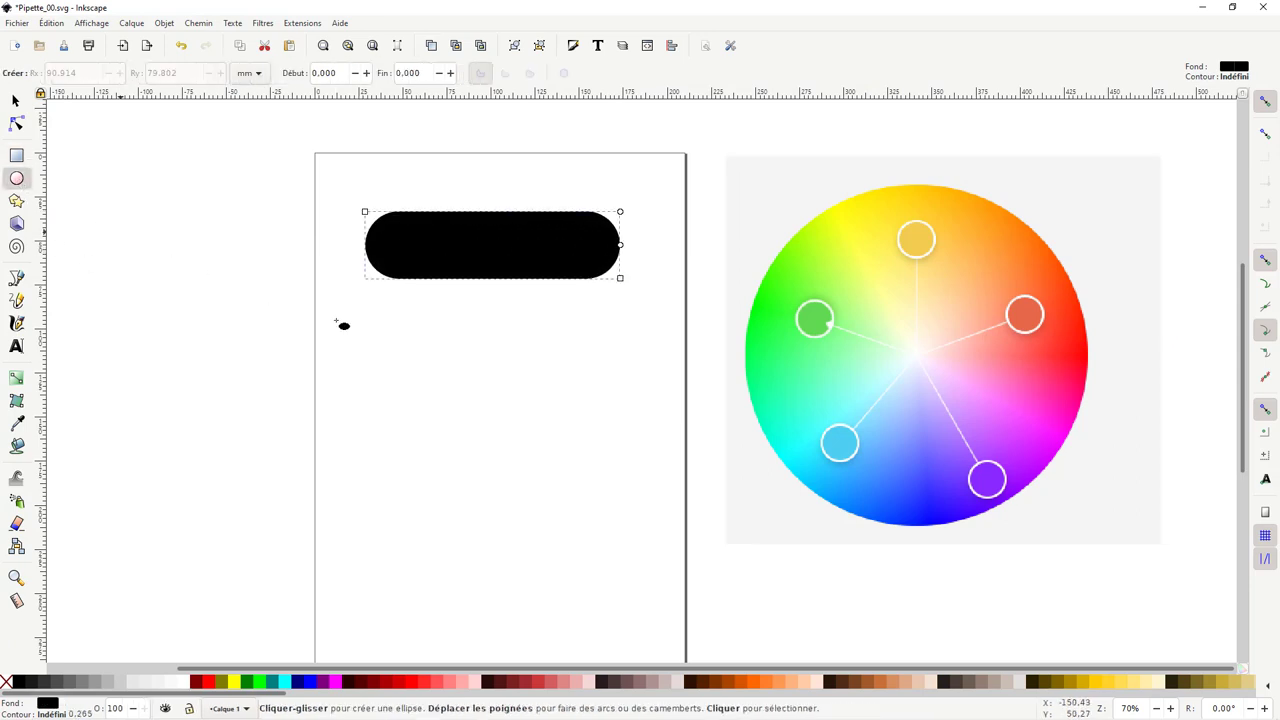
pyautogui.moveTo(375, 343); pyautogui.dragTo(484, 445)
pyautogui.click(16, 201)
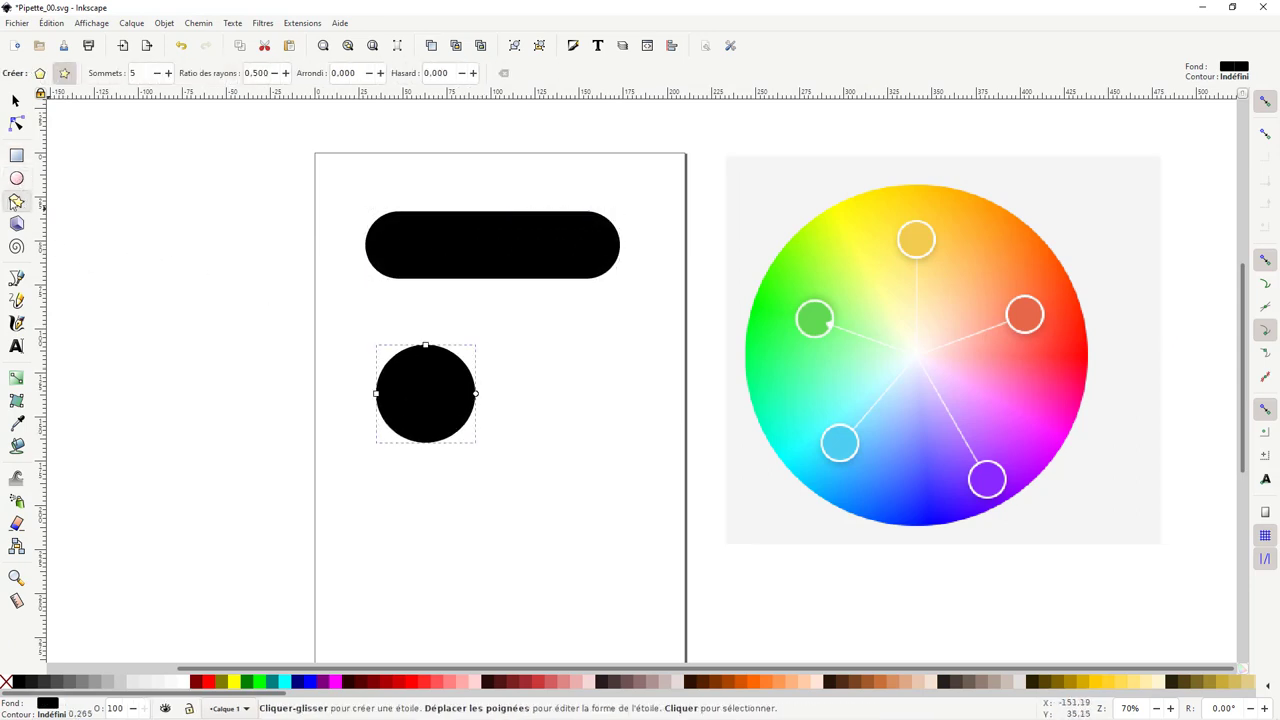
pyautogui.moveTo(541, 371); pyautogui.dragTo(593, 408)
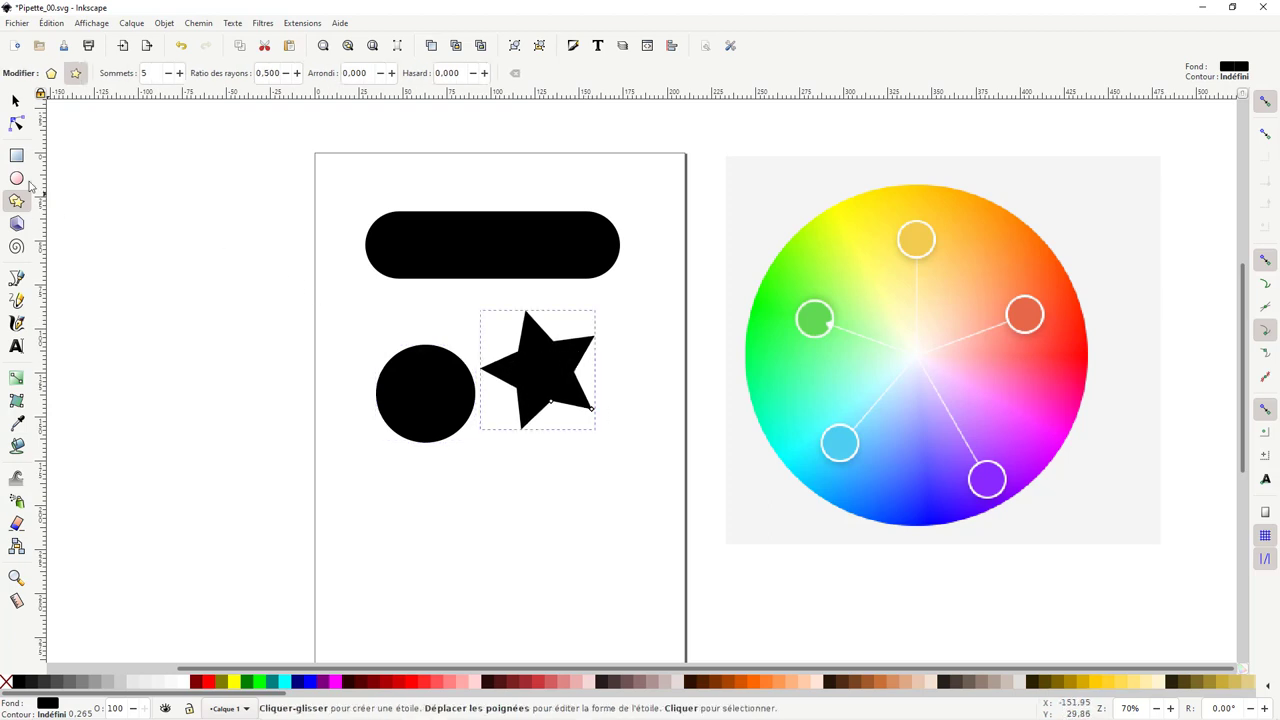
pyautogui.click(15, 100)
# Fill the bar magenta, the circle dark red and the star yellow from the palette
pyautogui.click(457, 240)
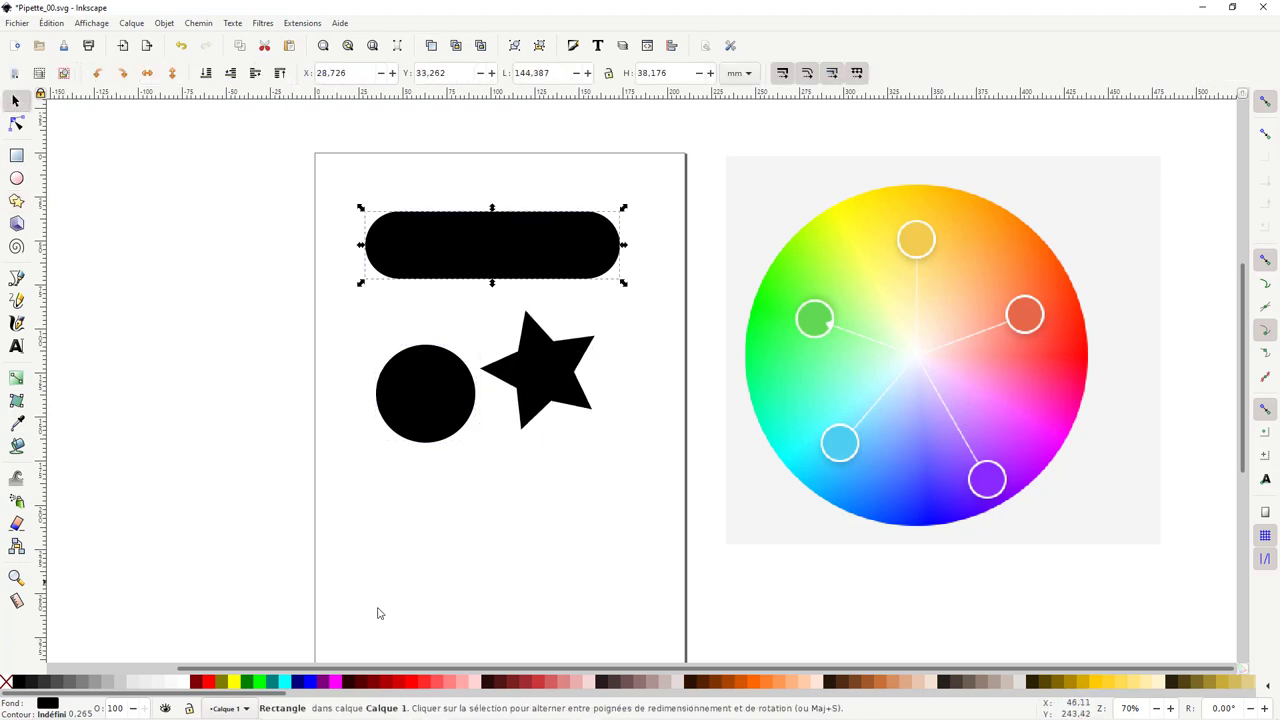
pyautogui.click(337, 682)
pyautogui.click(453, 376)
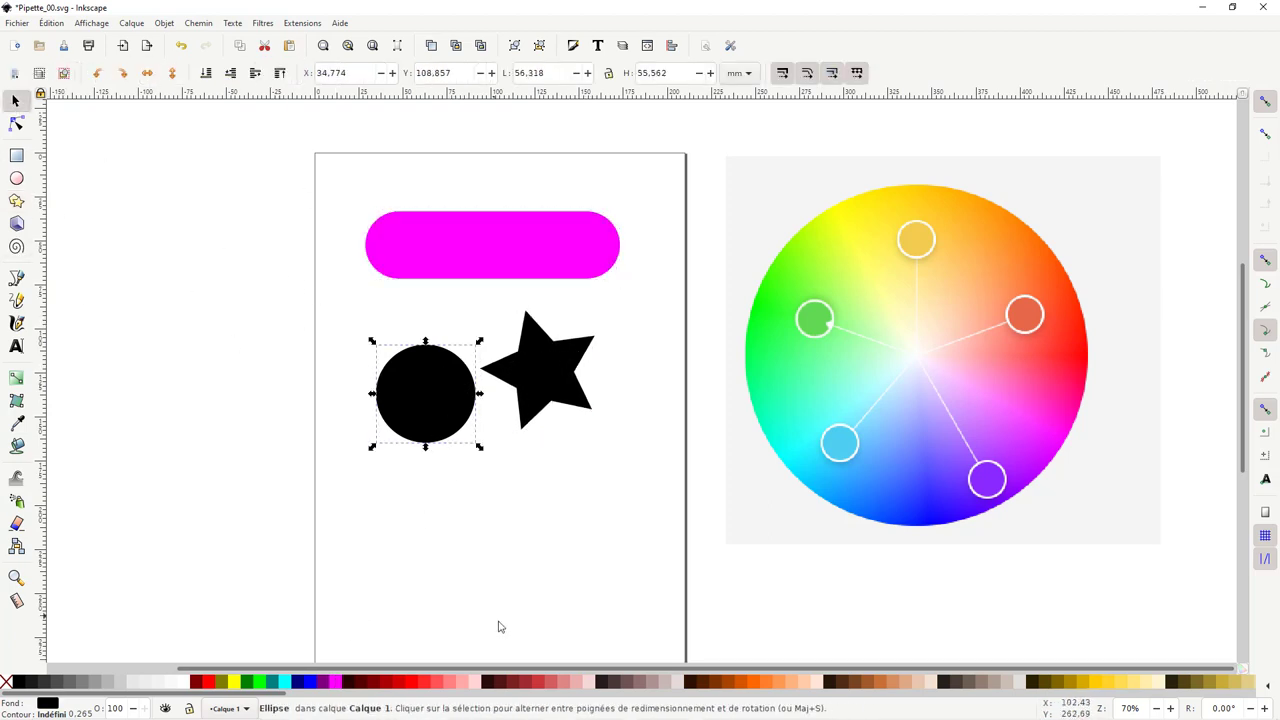
pyautogui.click(503, 682)
pyautogui.click(540, 410)
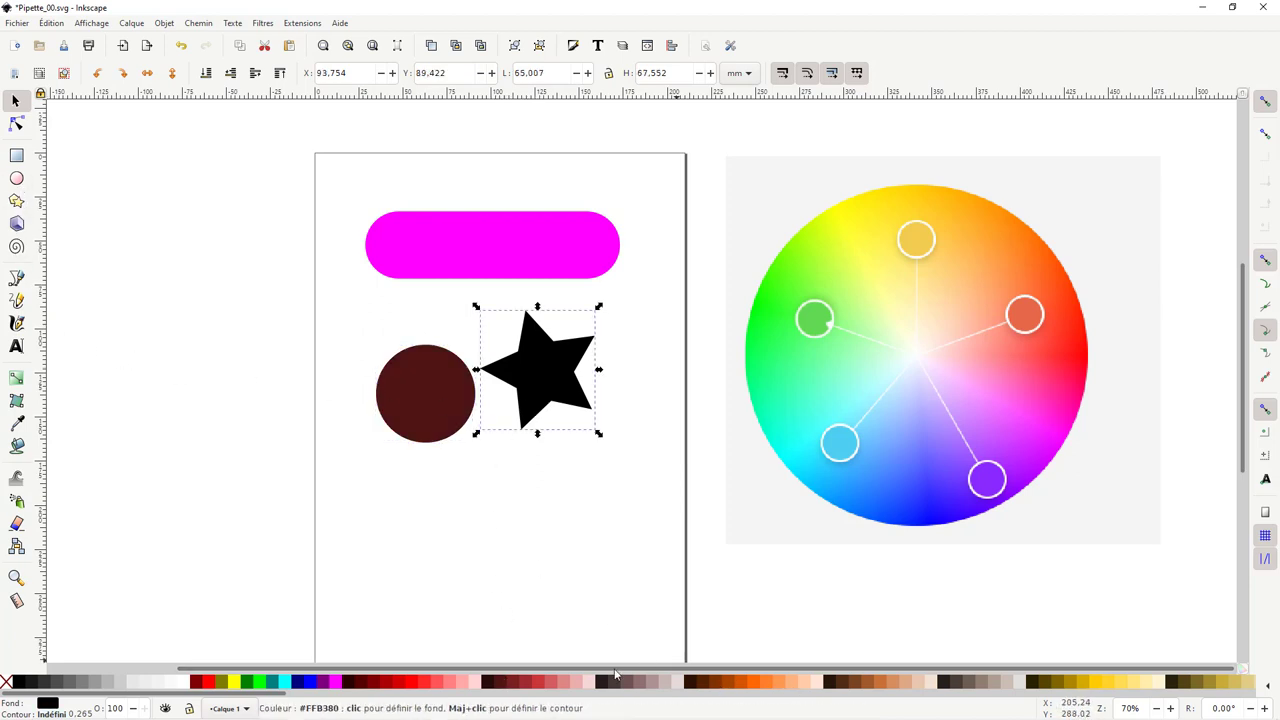
pyautogui.click(233, 682)
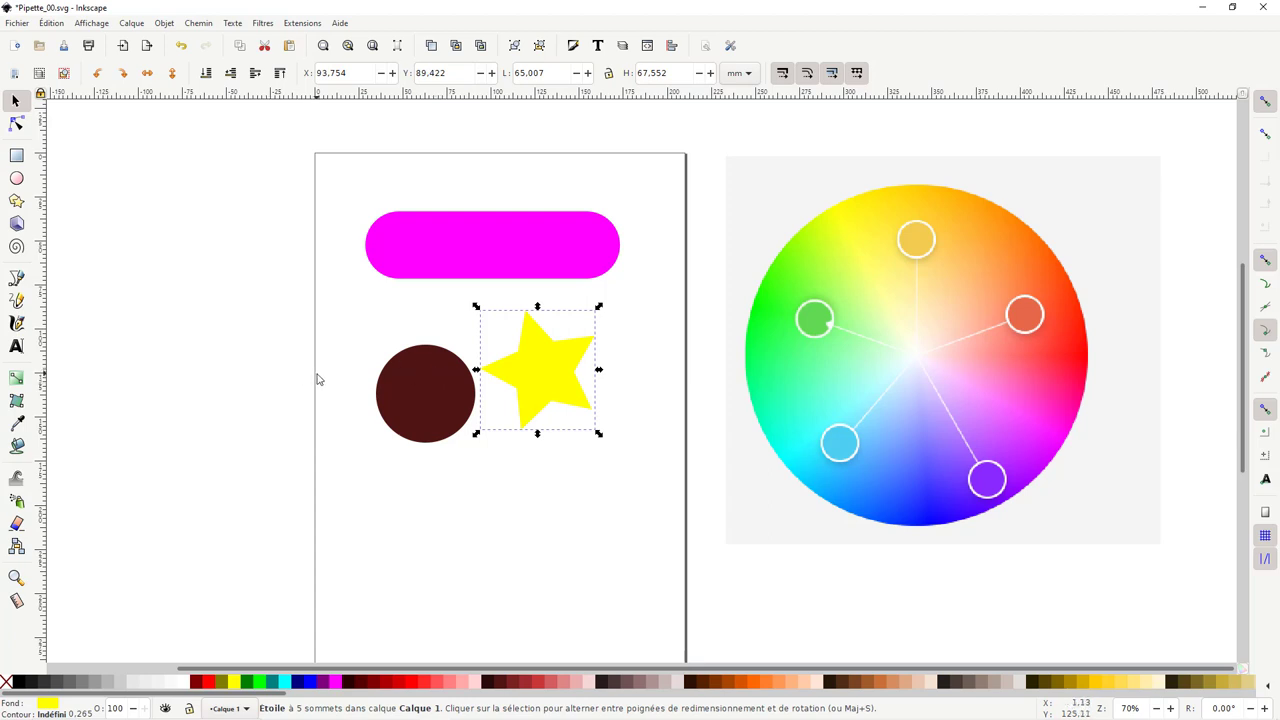
pyautogui.press('d')
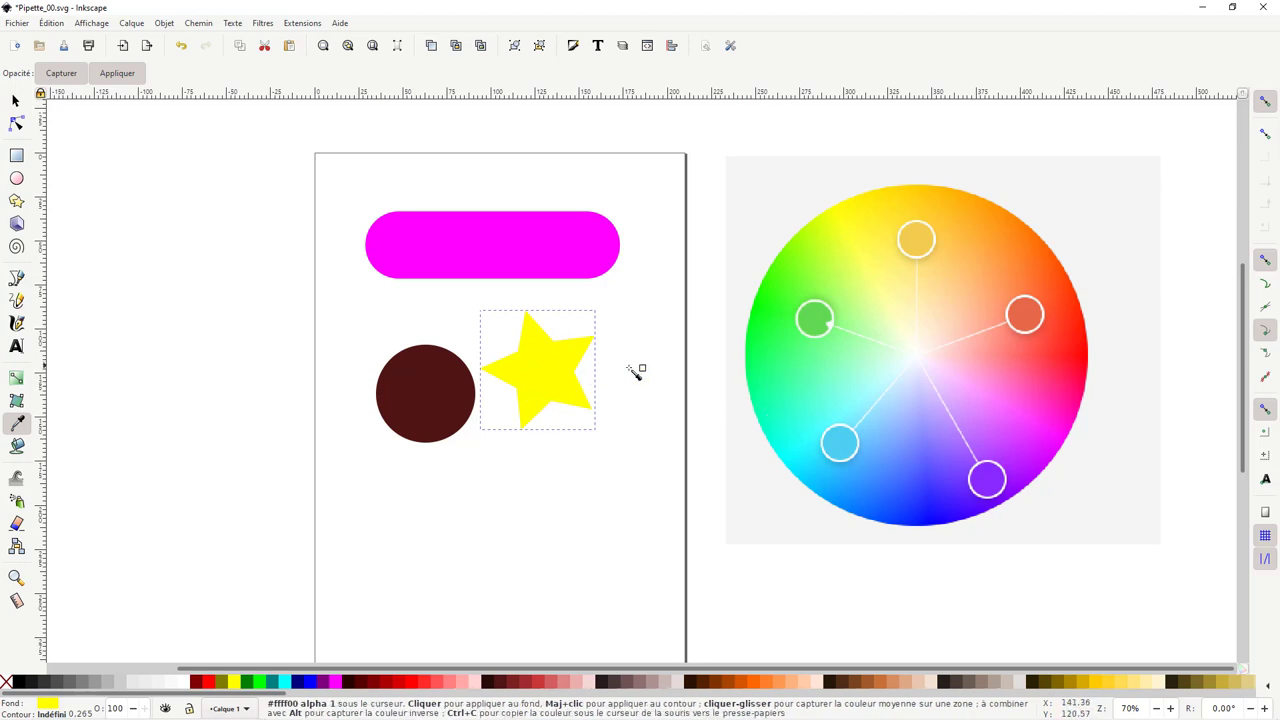
# Drag the Dropper across the colour wheel to refill the star with a light violet
pyautogui.moveTo(760, 359); pyautogui.dragTo(840, 372)
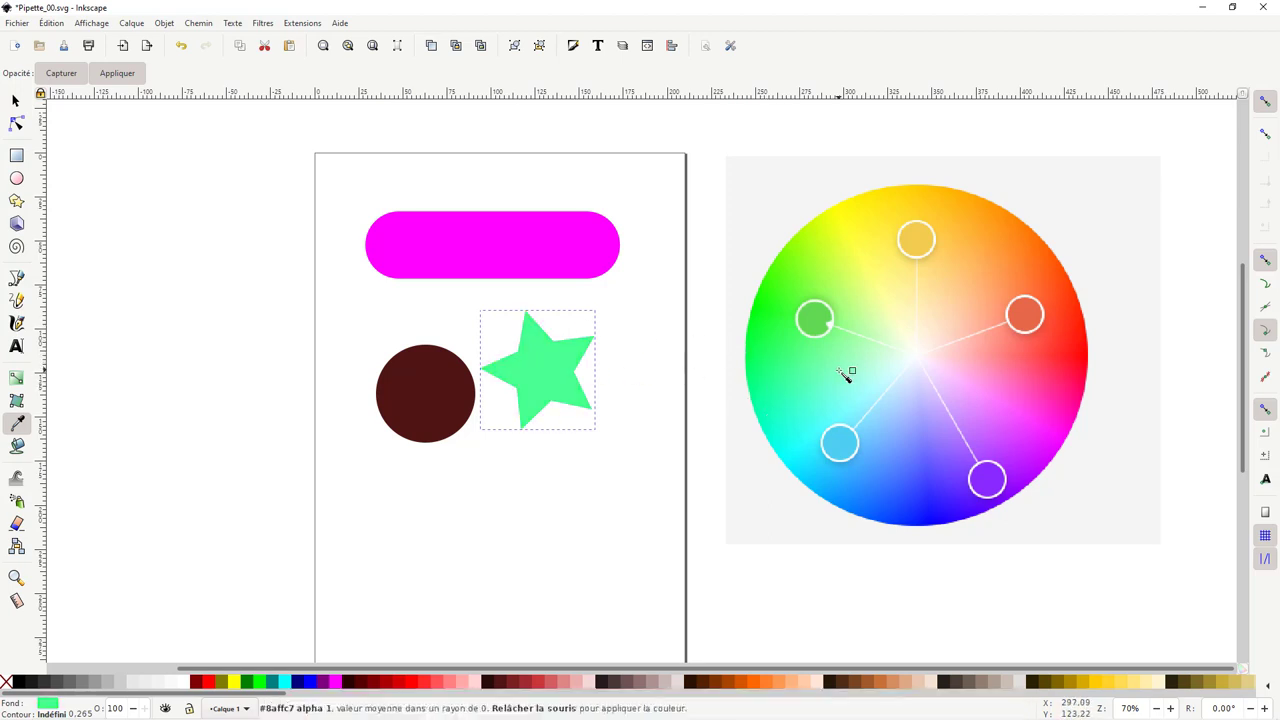
pyautogui.moveTo(840, 372)
pyautogui.mouseDown()
pyautogui.moveTo(913, 498)
pyautogui.moveTo(998, 402)
pyautogui.mouseUp()
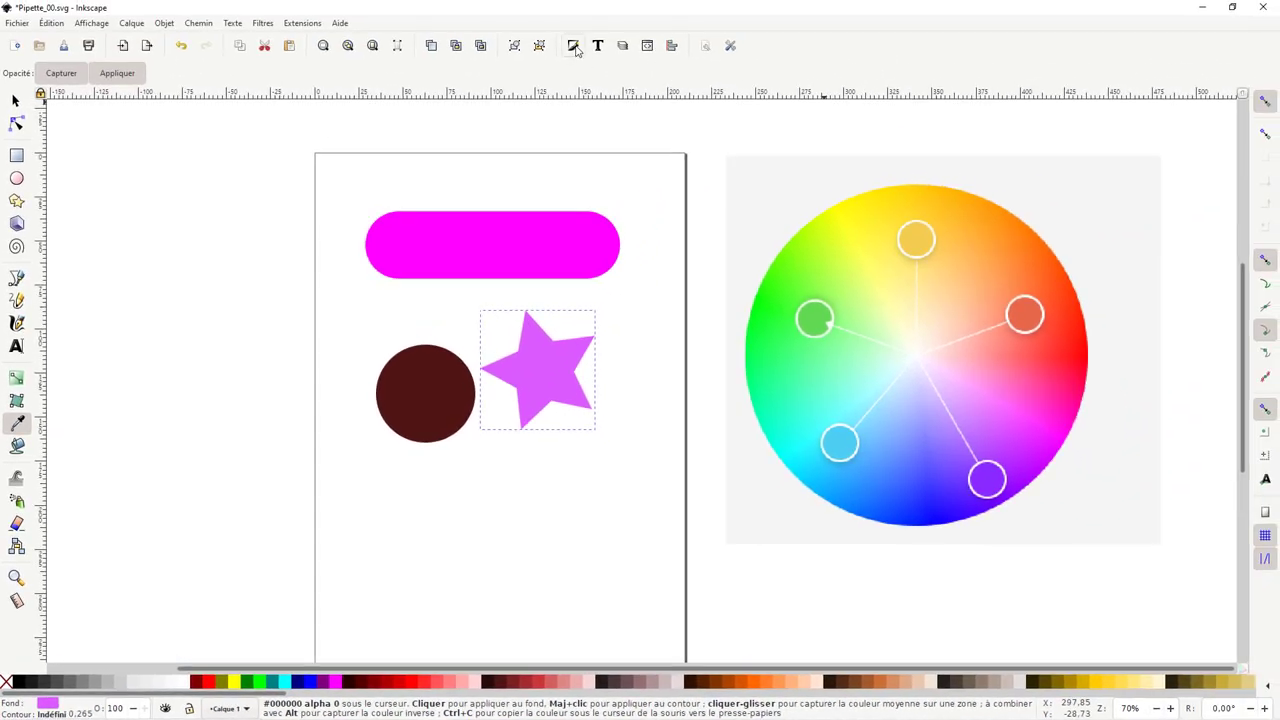
# Make the star's fill partly transparent in Fill and Stroke
pyautogui.hotkey('ctrl', 'shift', 'f')
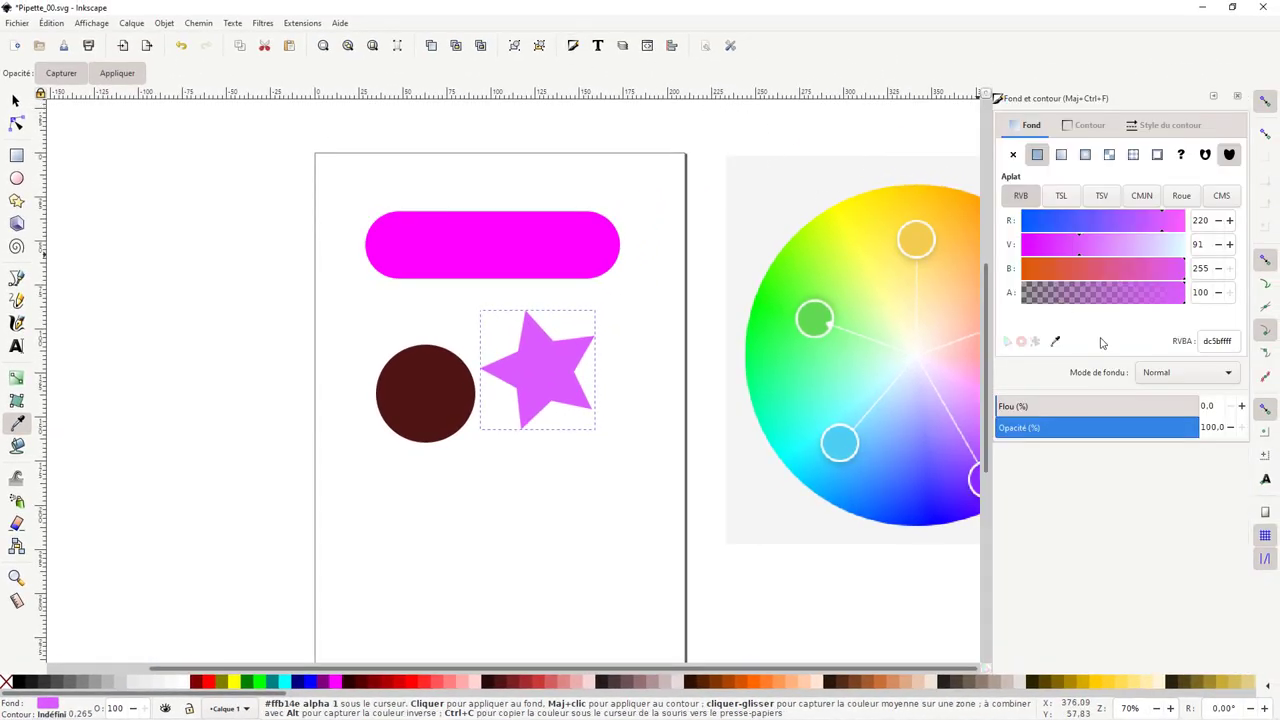
pyautogui.moveTo(1186, 290); pyautogui.dragTo(1131, 291)
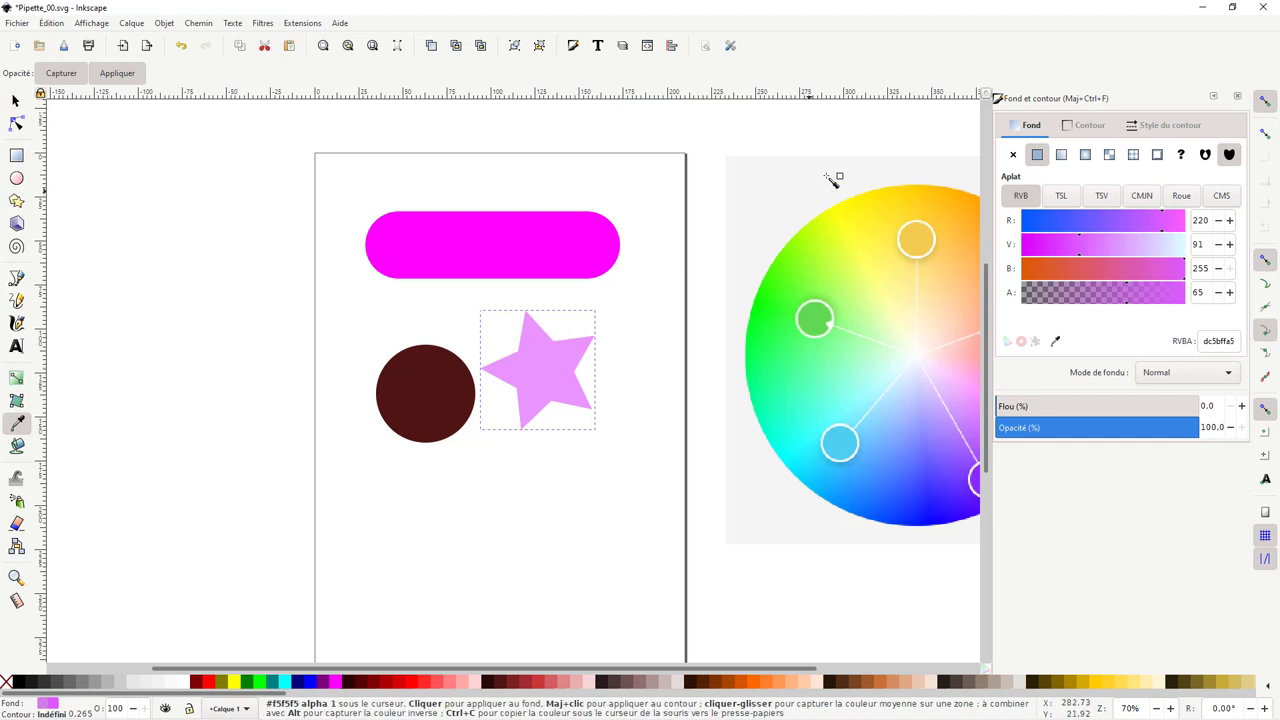
pyautogui.click(1237, 96)
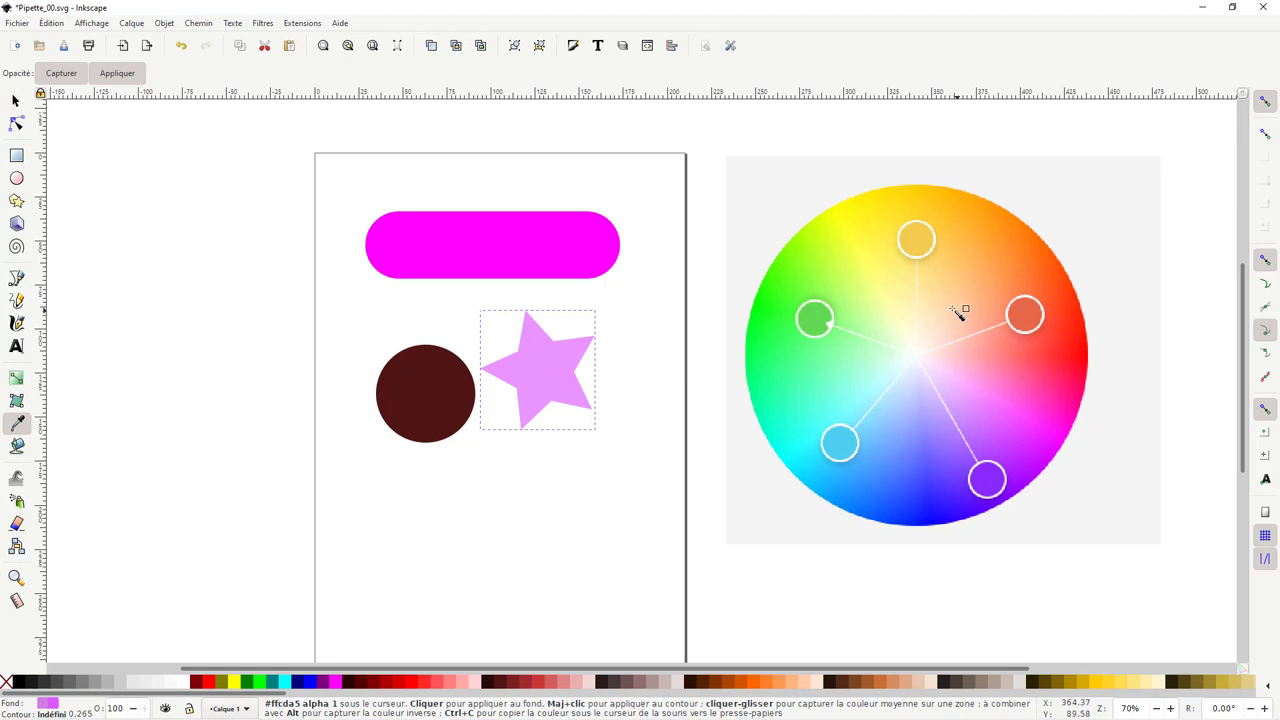
# Sample an orange fill and a green outline for the star from the wheel
pyautogui.click(985, 268)
pyautogui.moveTo(1003, 258); pyautogui.dragTo(1016, 258)
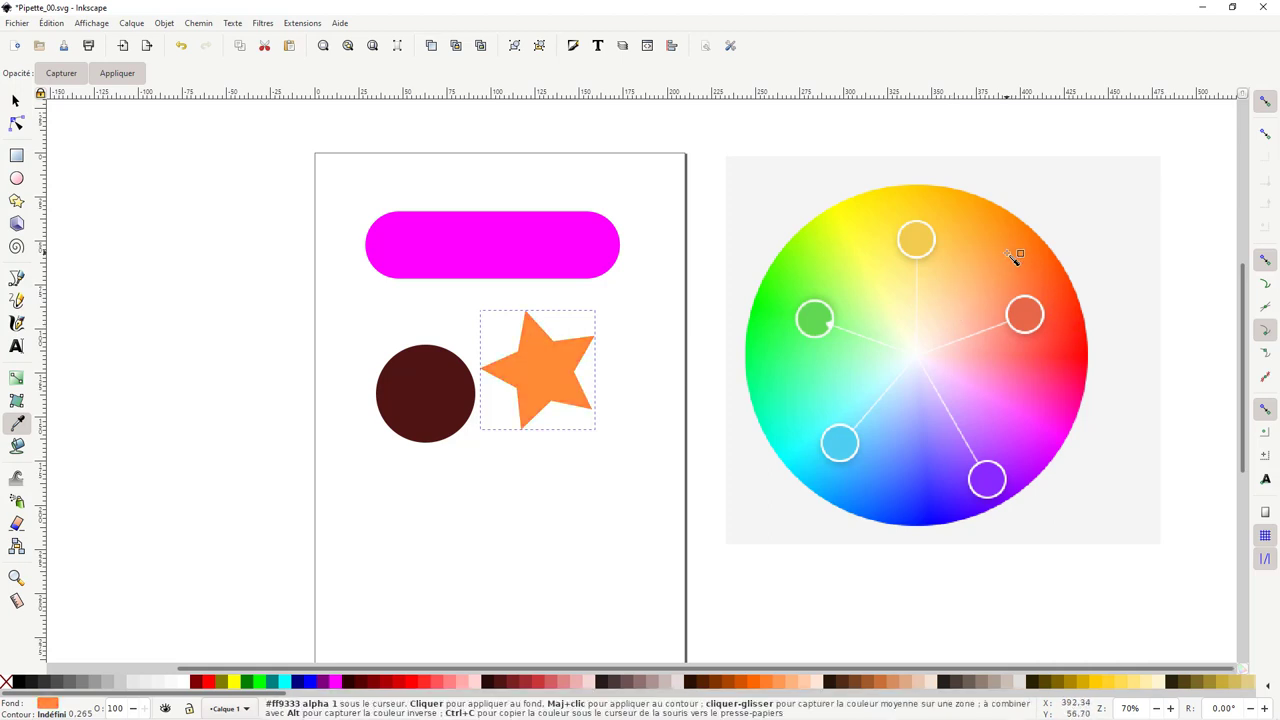
pyautogui.keyDown('shift'); pyautogui.click(786, 386); pyautogui.keyUp('shift')
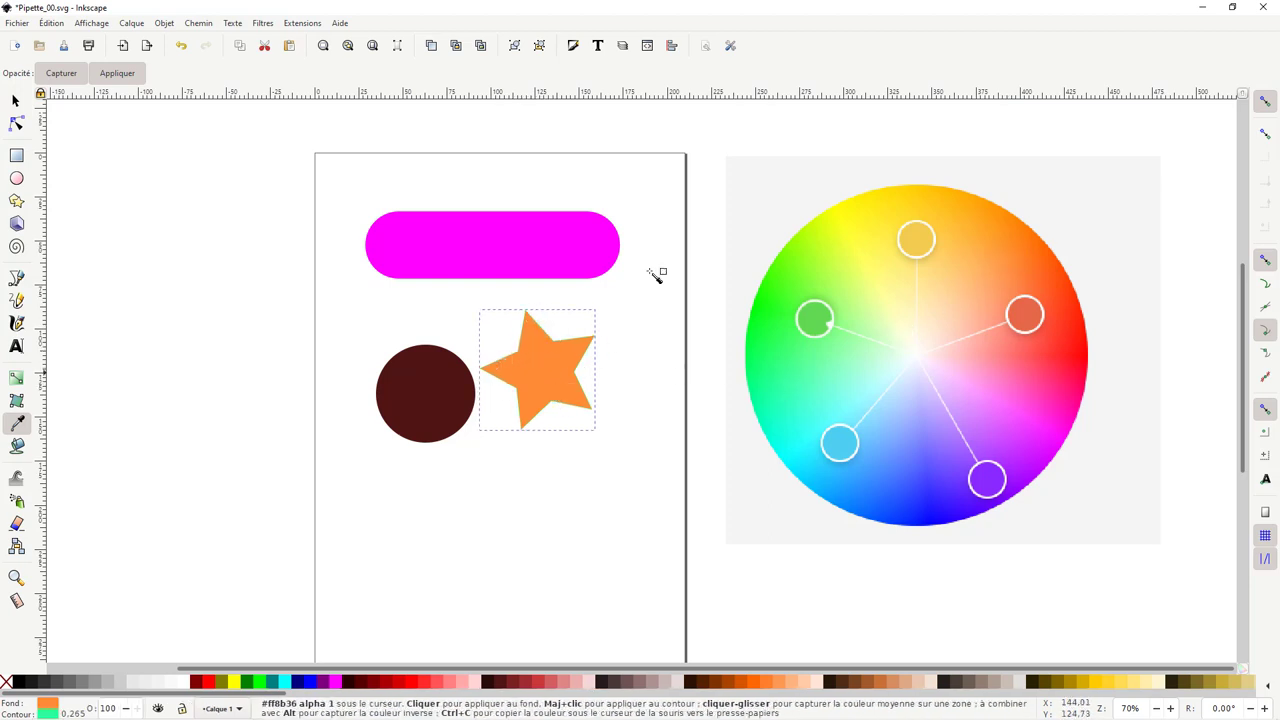
# Thicken the star's stroke width to about 4.865 in Fill and Stroke
pyautogui.click(575, 47)
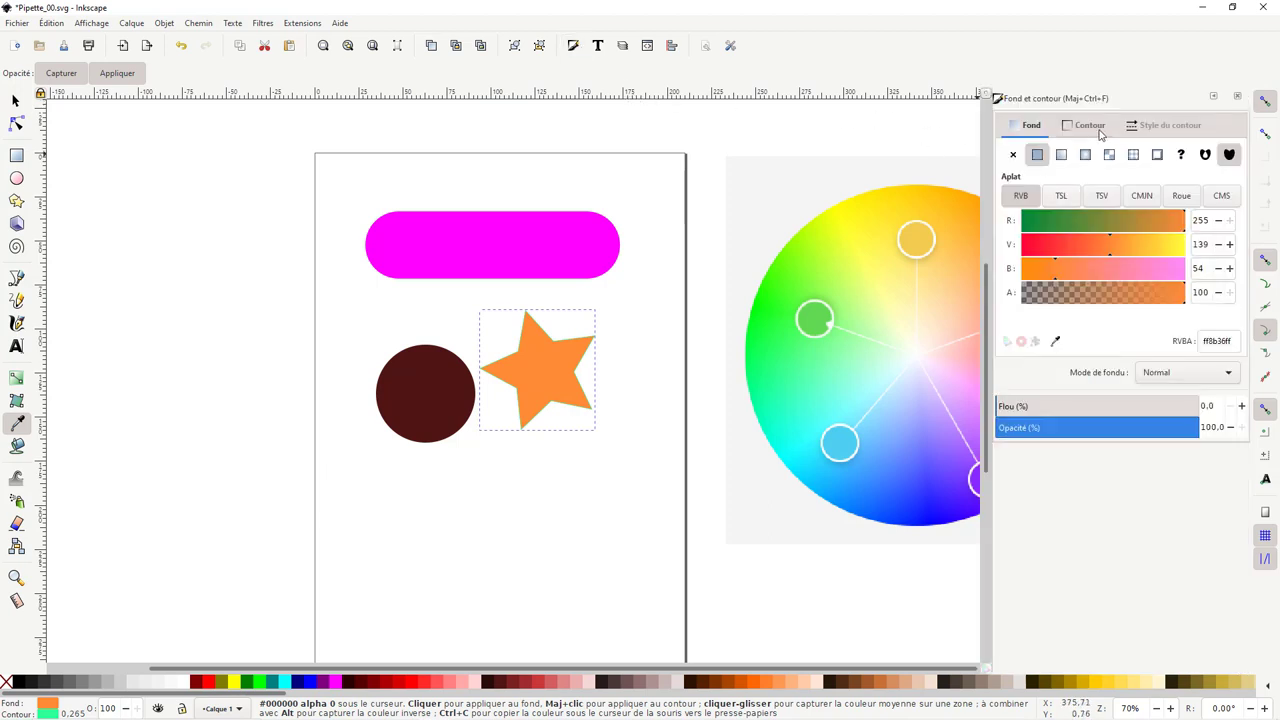
pyautogui.click(1150, 130)
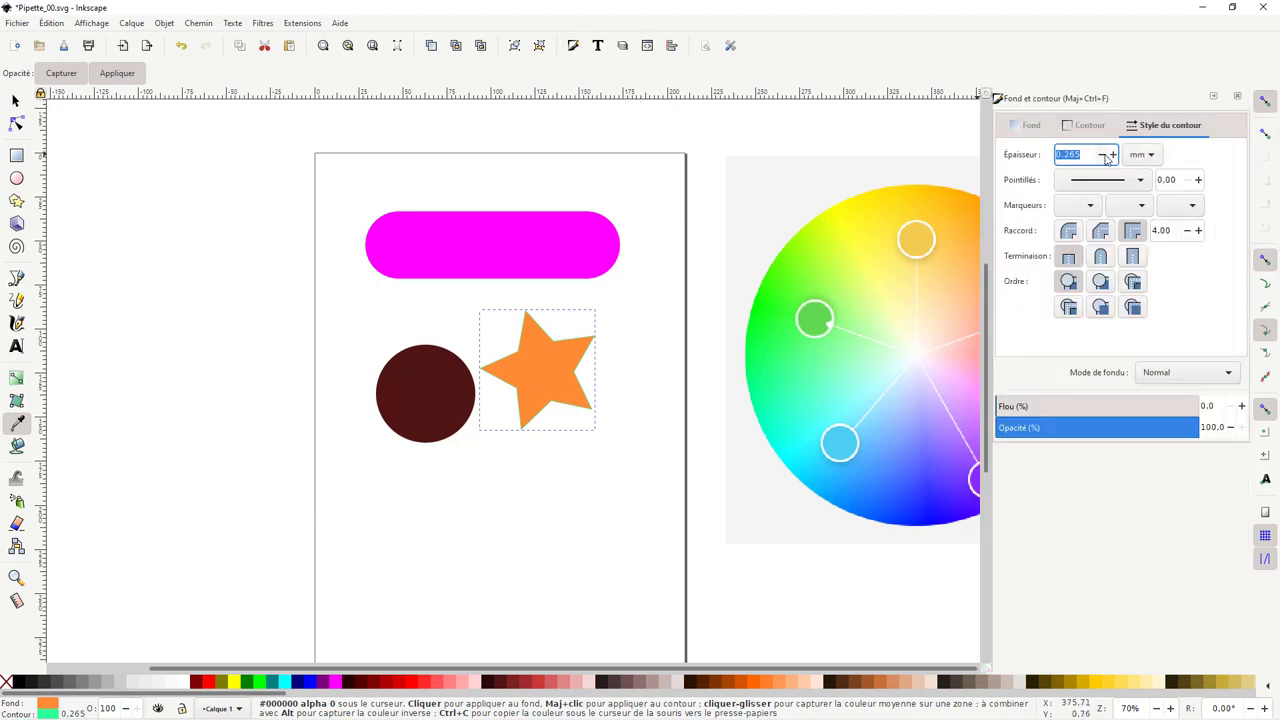
pyautogui.click(1113, 155)
pyautogui.click(1113, 155)
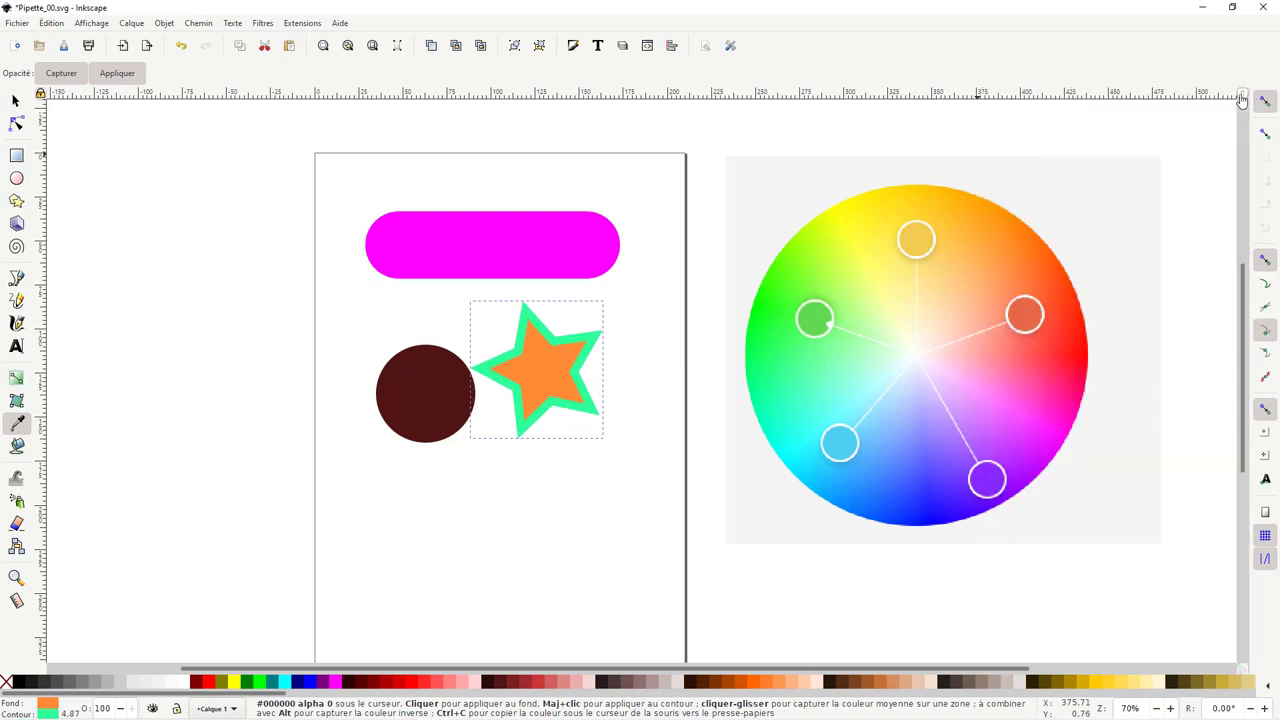
pyautogui.click(1237, 96)
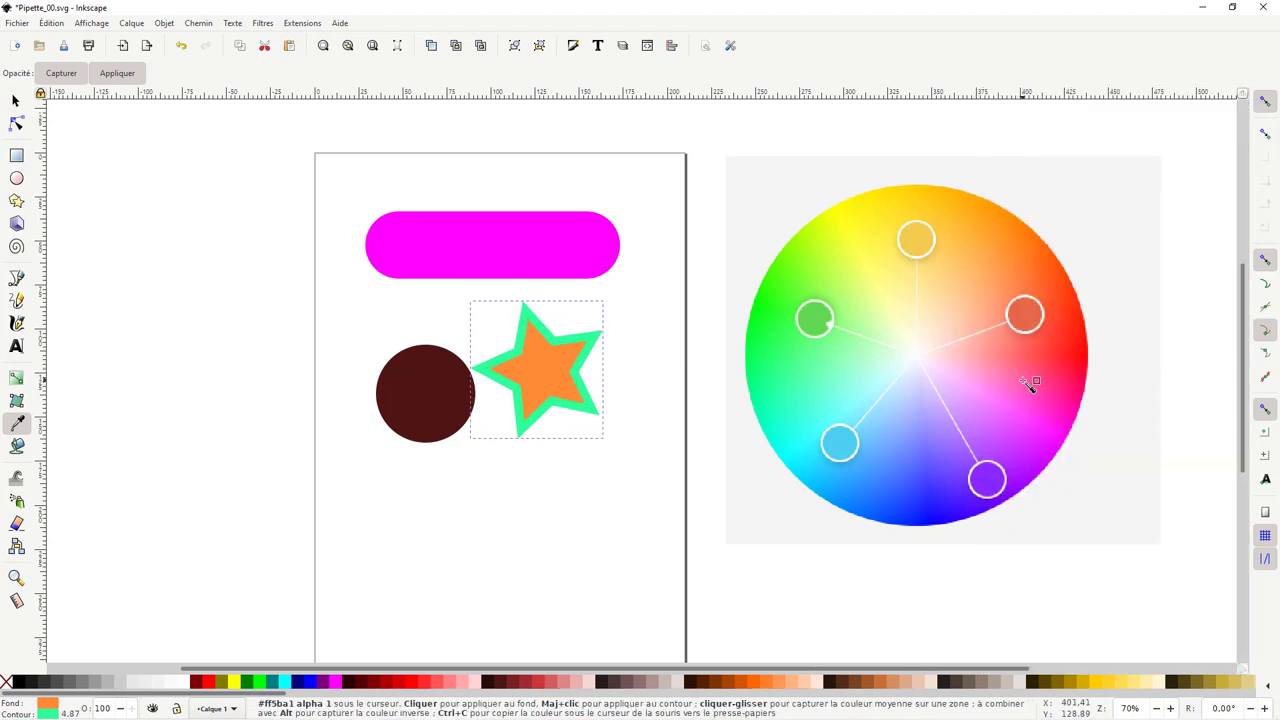
# Sample a pink outline and a red-orange fill for the star from the wheel
pyautogui.click(1029, 388)
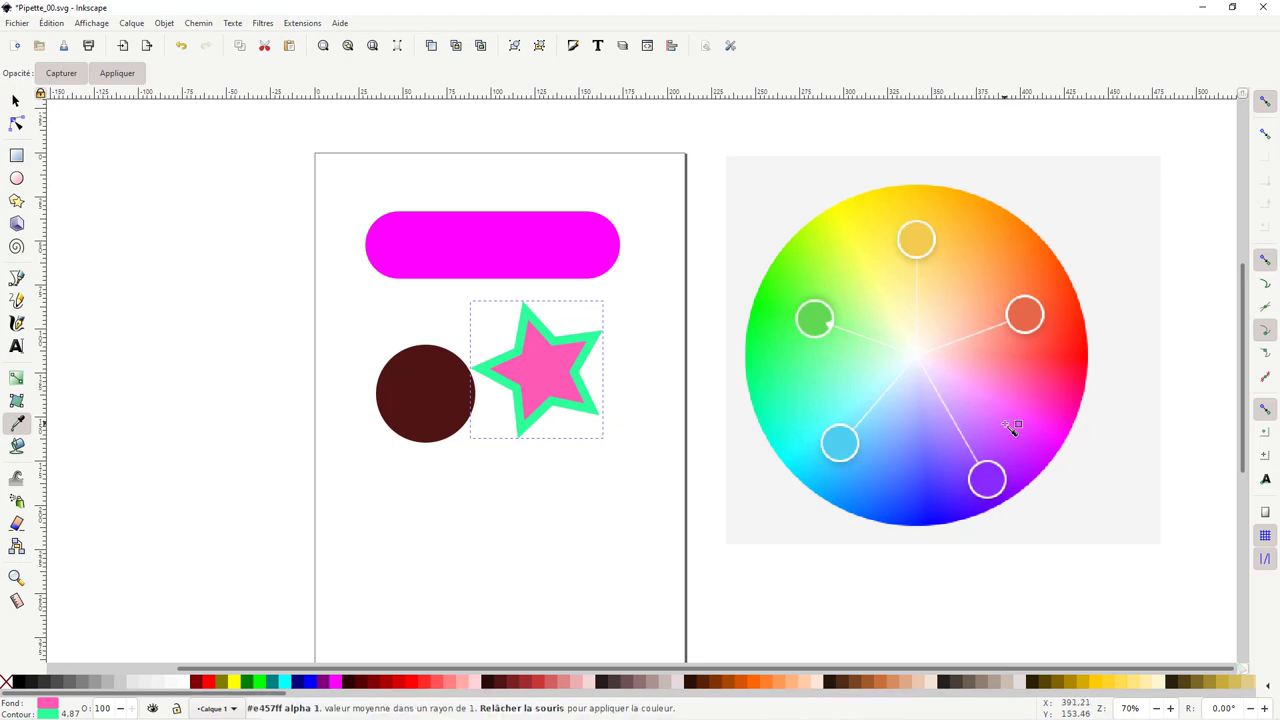
pyautogui.click(1017, 425)
pyautogui.keyDown('shift'); pyautogui.click(1020, 422); pyautogui.keyUp('shift')
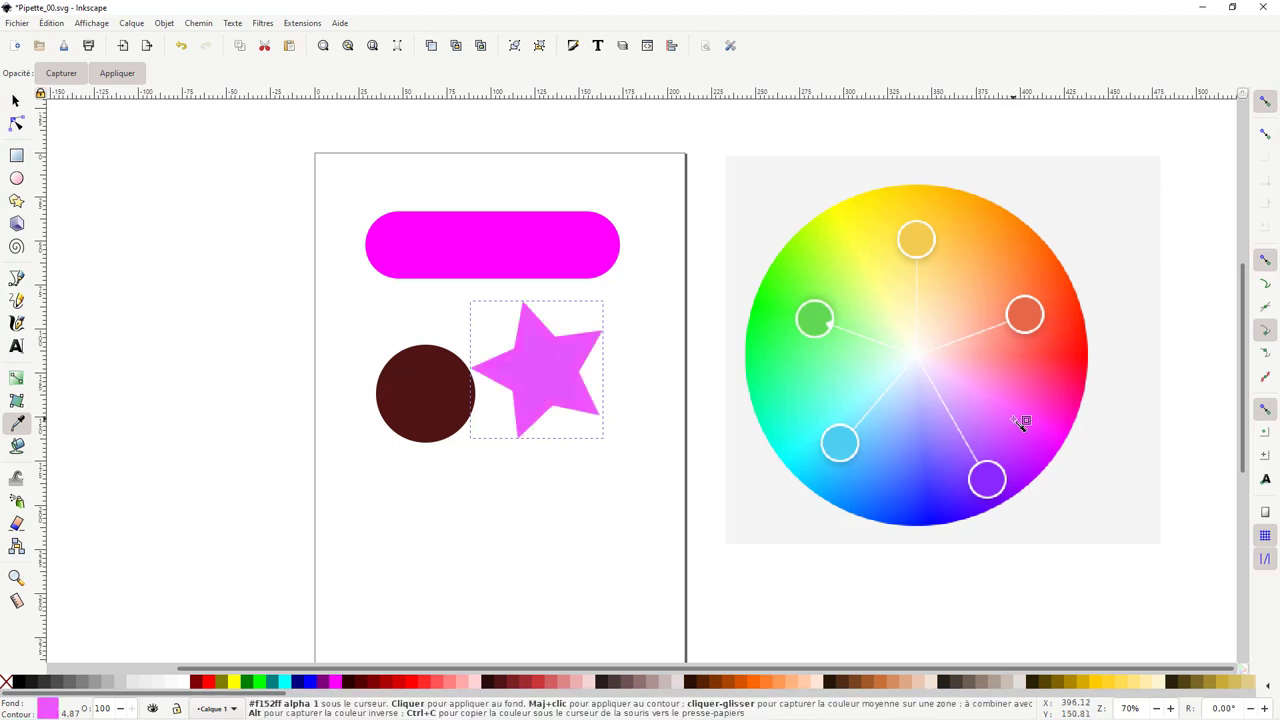
pyautogui.click(1060, 340)
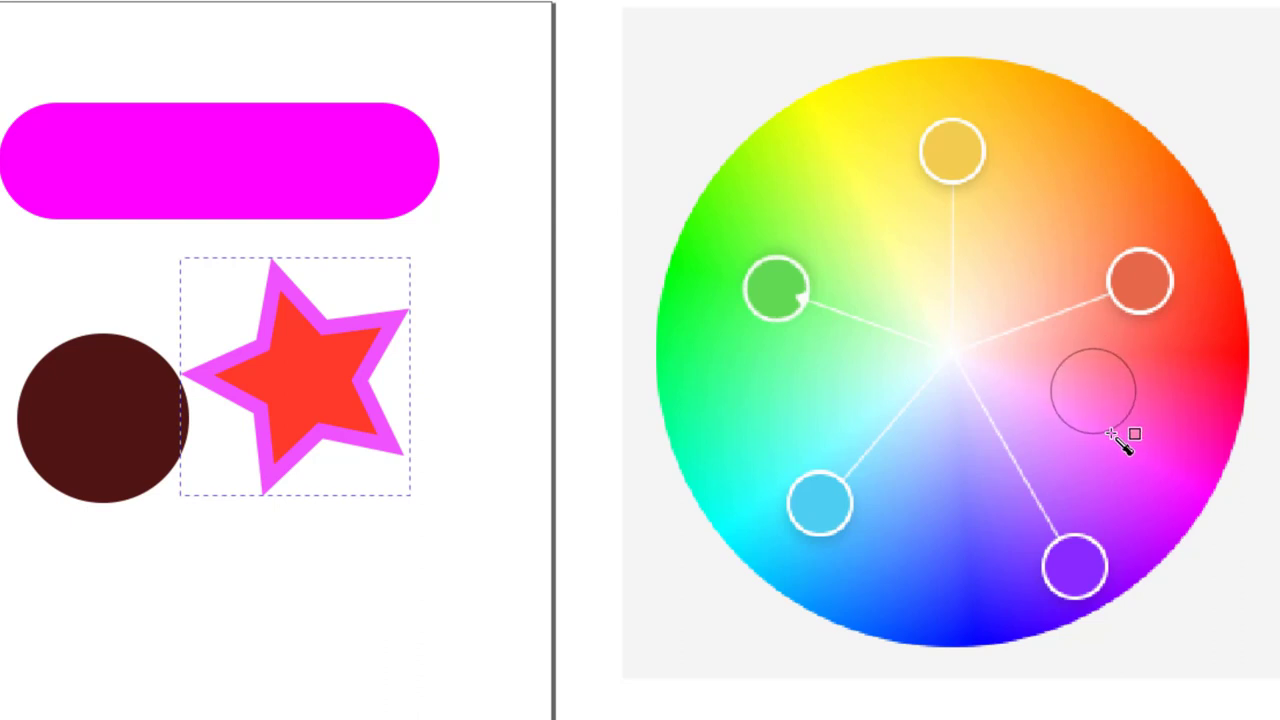
# Average a wheel area for the star's fill, then Alt-click the green to apply its inverse deep pink
pyautogui.moveTo(1113, 435); pyautogui.dragTo(1116, 434)
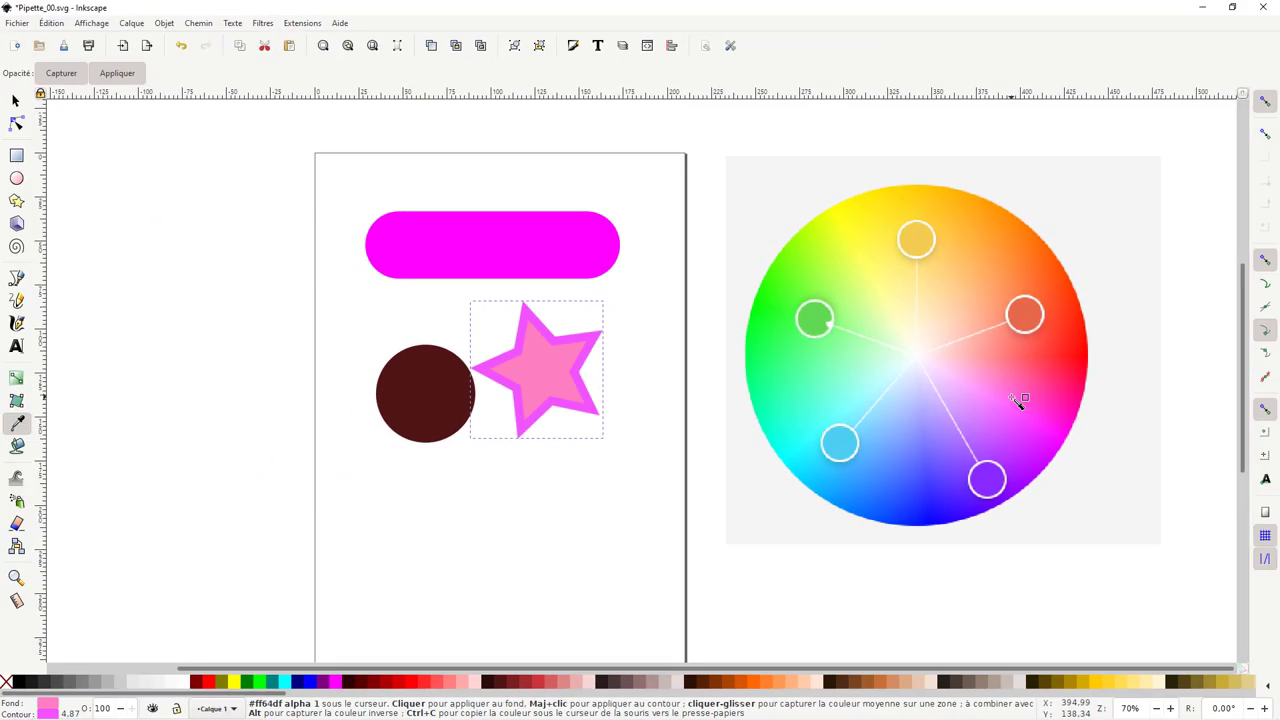
pyautogui.moveTo(982, 371); pyautogui.dragTo(1002, 403)
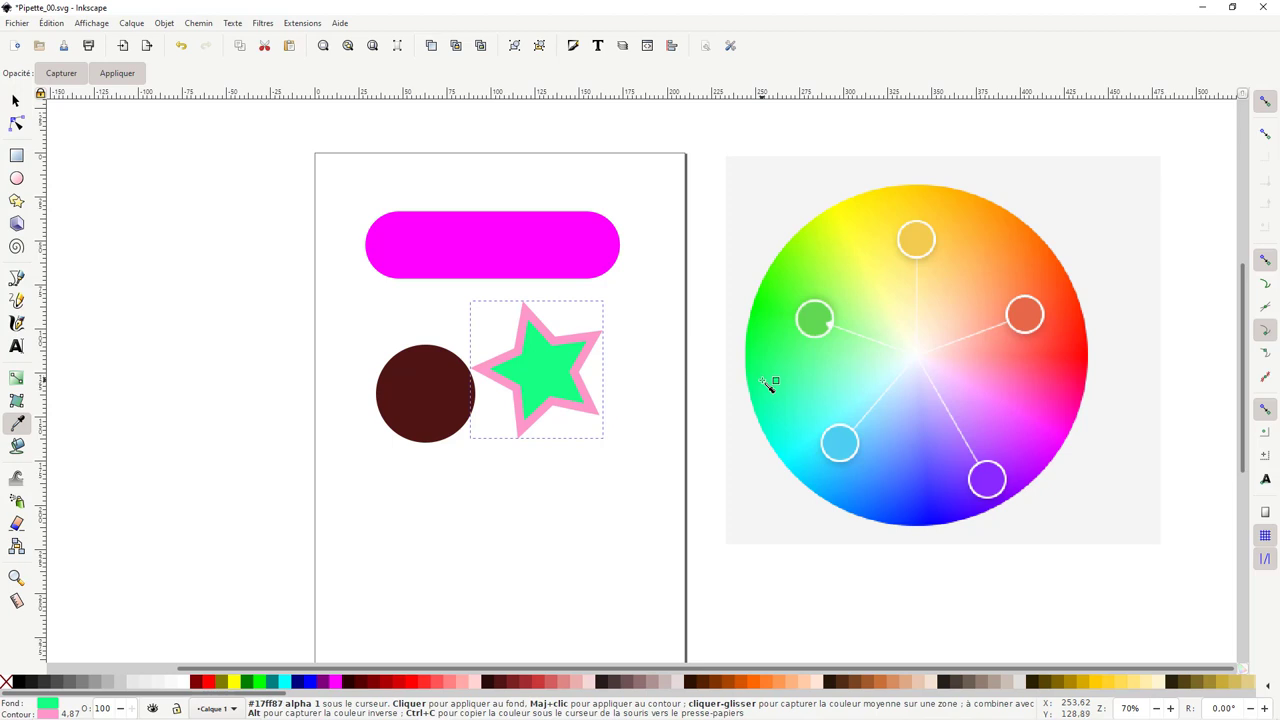
pyautogui.press('alt')
pyautogui.keyDown('alt'); pyautogui.click(768, 385); pyautogui.keyUp('alt')
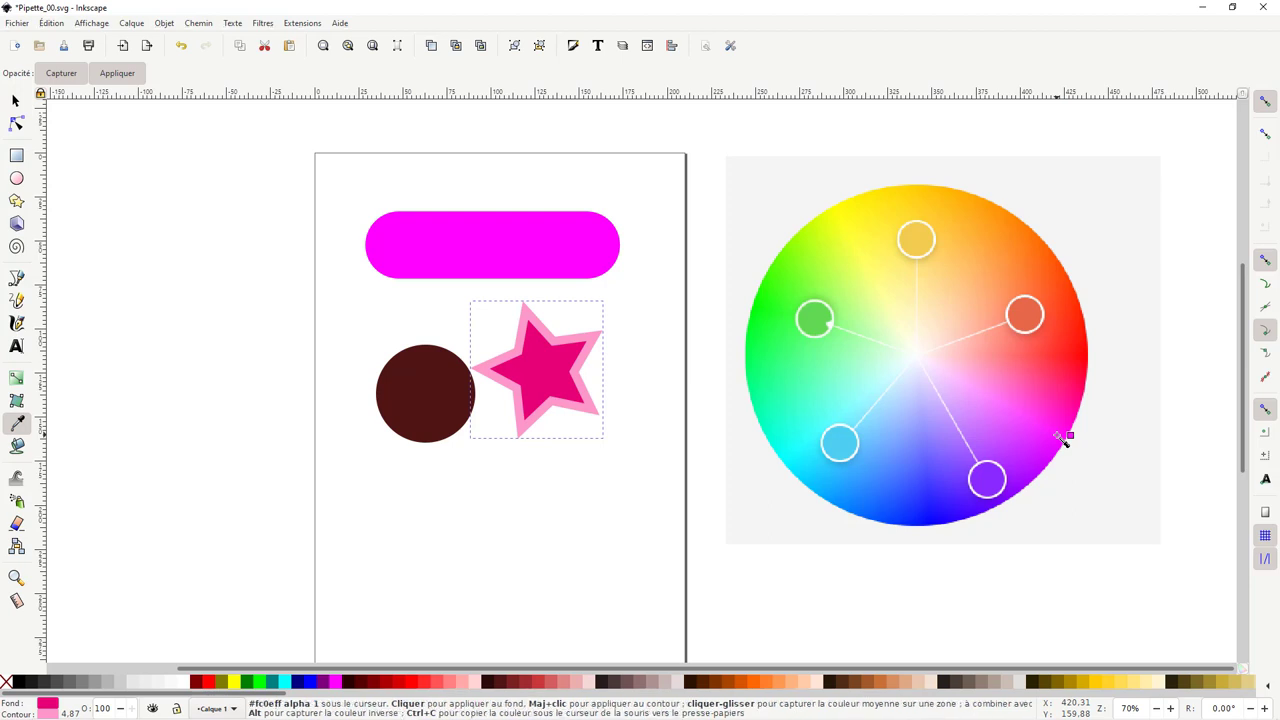
# Fill the star green, then build a blue shades palette with Adobe Color's Nuances rule
pyautogui.click(1060, 437)
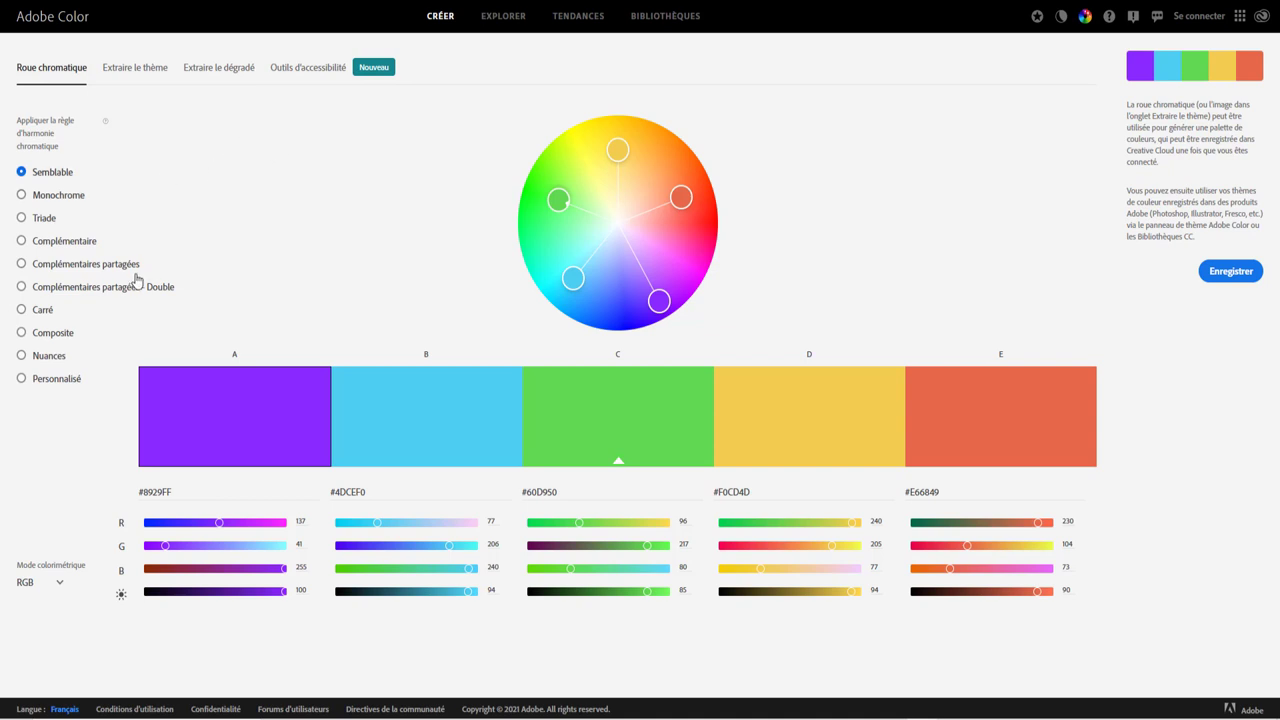
pyautogui.click(22, 356)
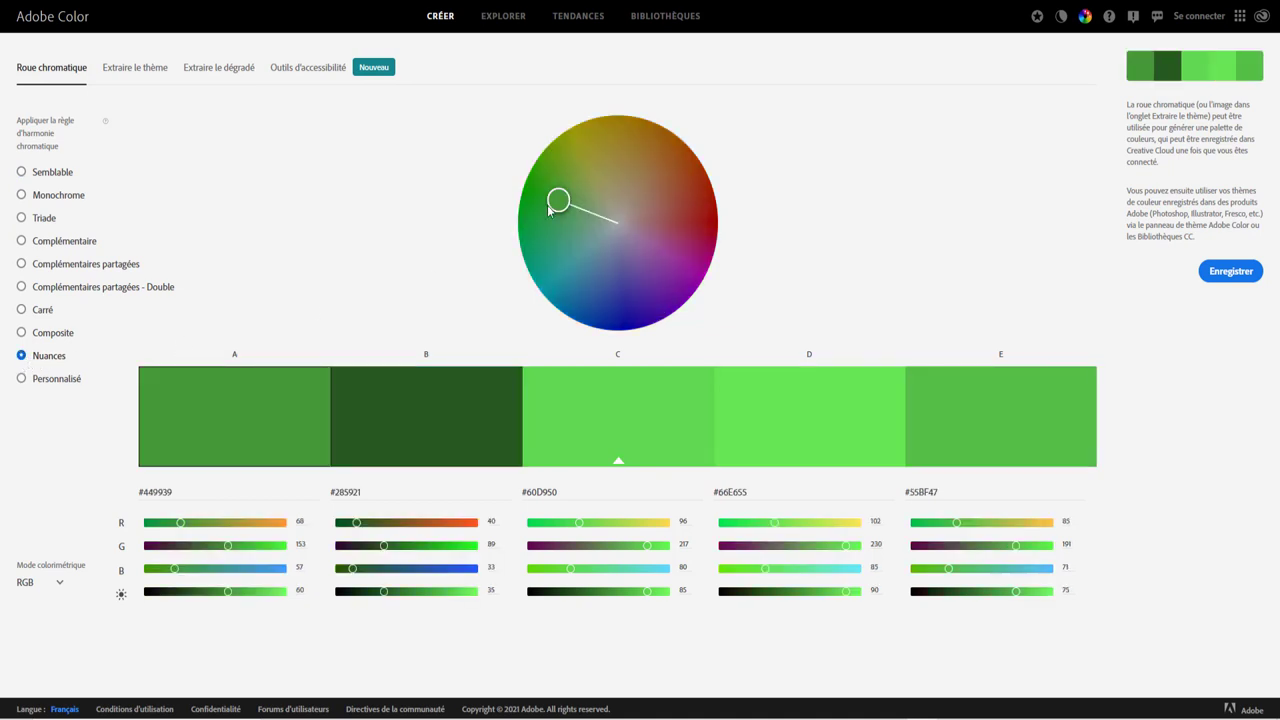
pyautogui.moveTo(559, 201)
pyautogui.mouseDown()
pyautogui.moveTo(583, 274)
pyautogui.moveTo(614, 300)
pyautogui.mouseUp()
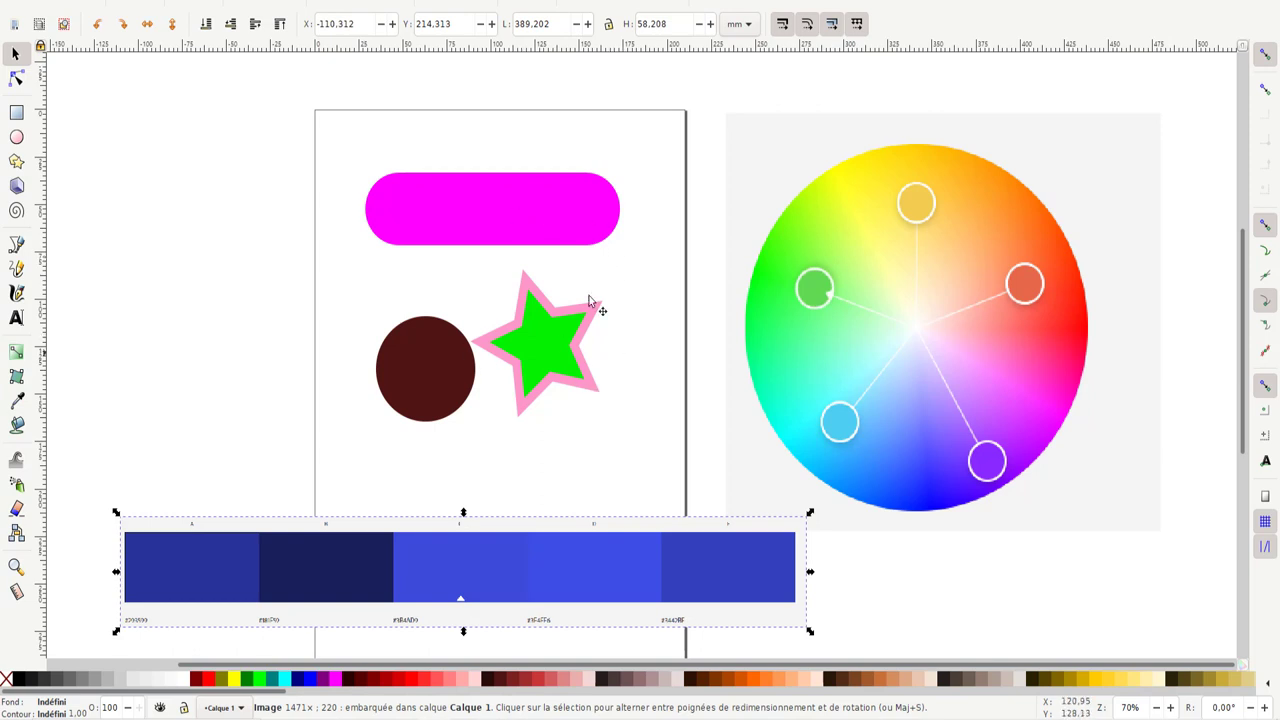
# Delete the magenta rectangle, green star and dark circle from the Inkscape page
pyautogui.click(505, 213)
pyautogui.press('Delete')
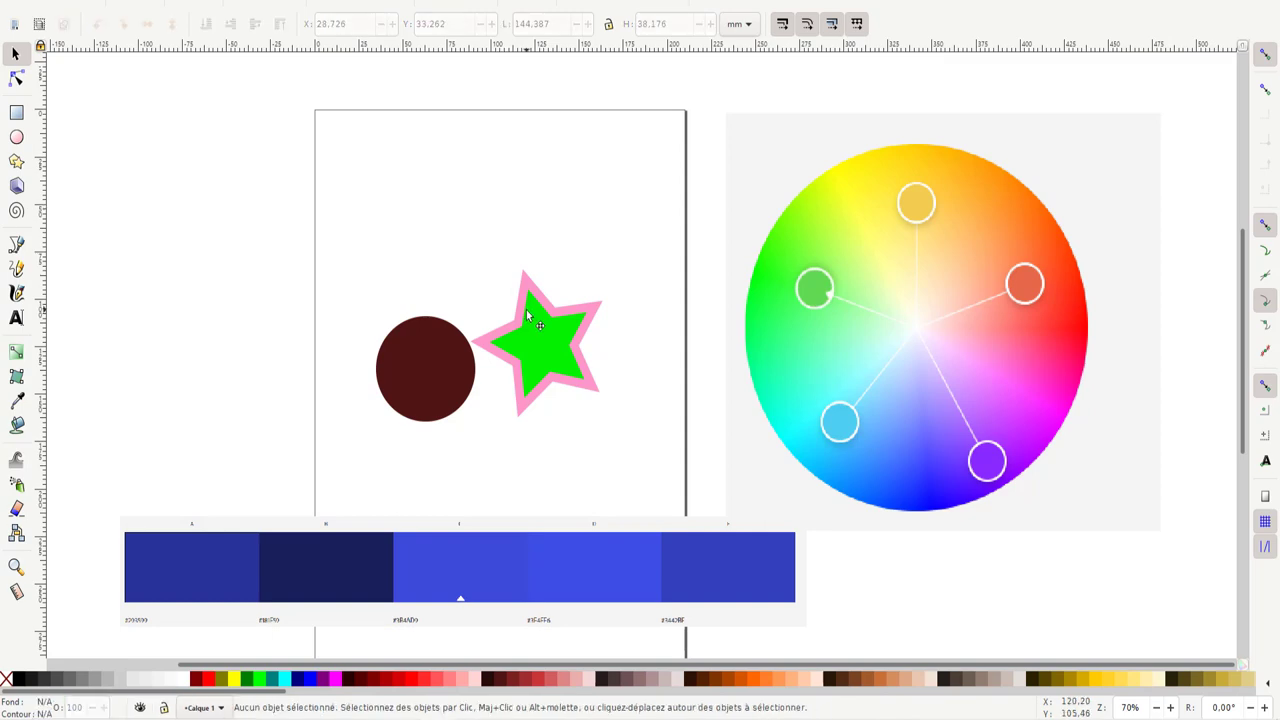
pyautogui.click(526, 316)
pyautogui.press('Delete')
pyautogui.click(415, 367)
pyautogui.press('Delete')
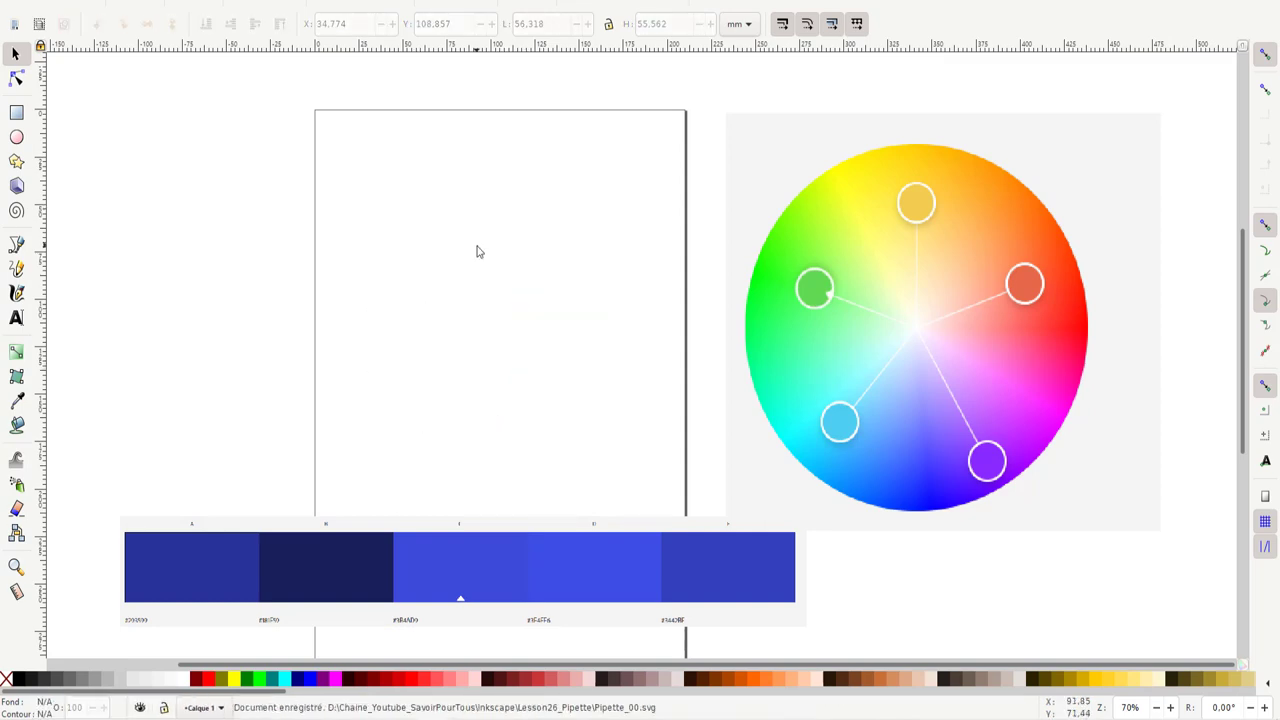
pyautogui.hotkey('alt', 'Tab')
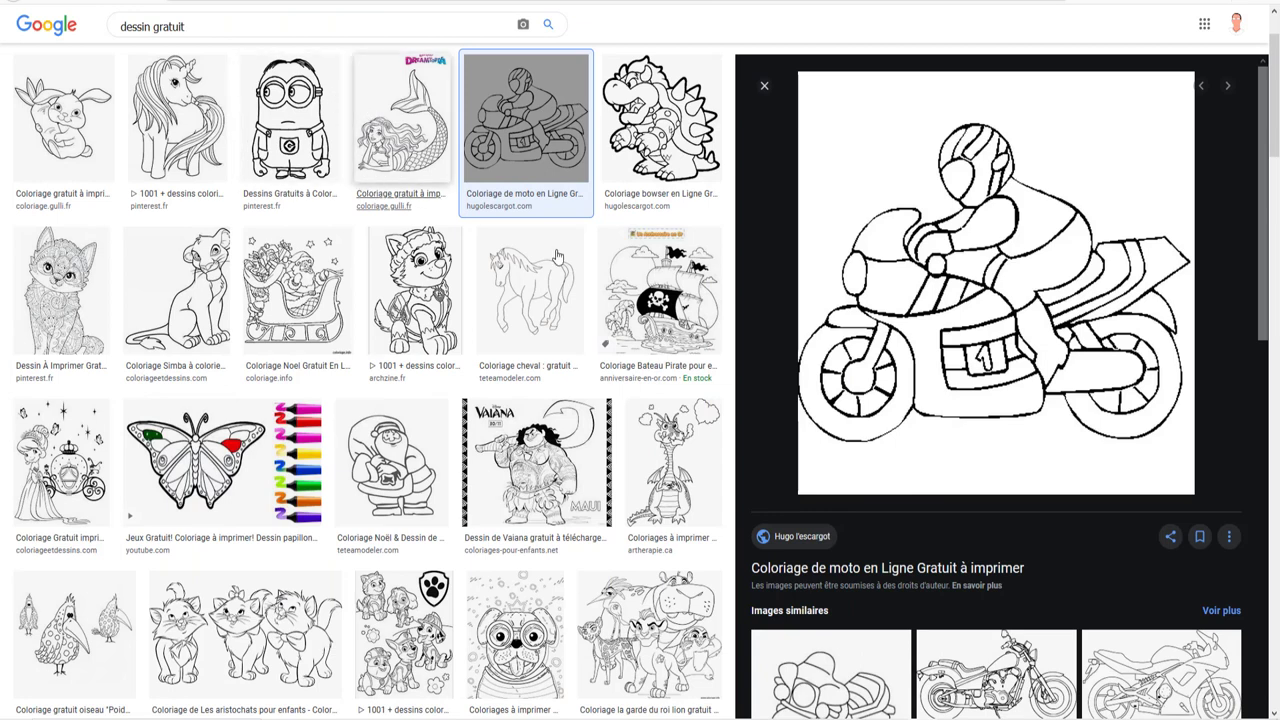
# Copy the motorcycle colouring image from Google Images and return to Inkscape
pyautogui.rightClick(968, 263)
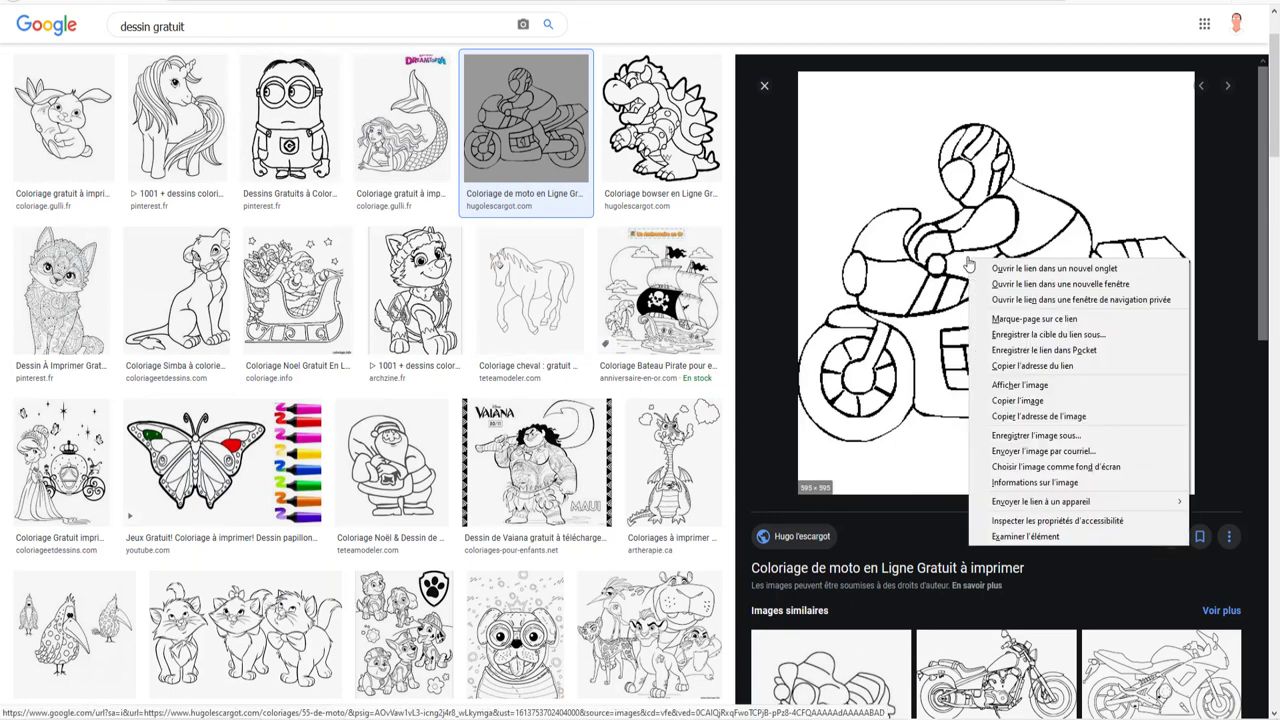
pyautogui.click(1017, 400)
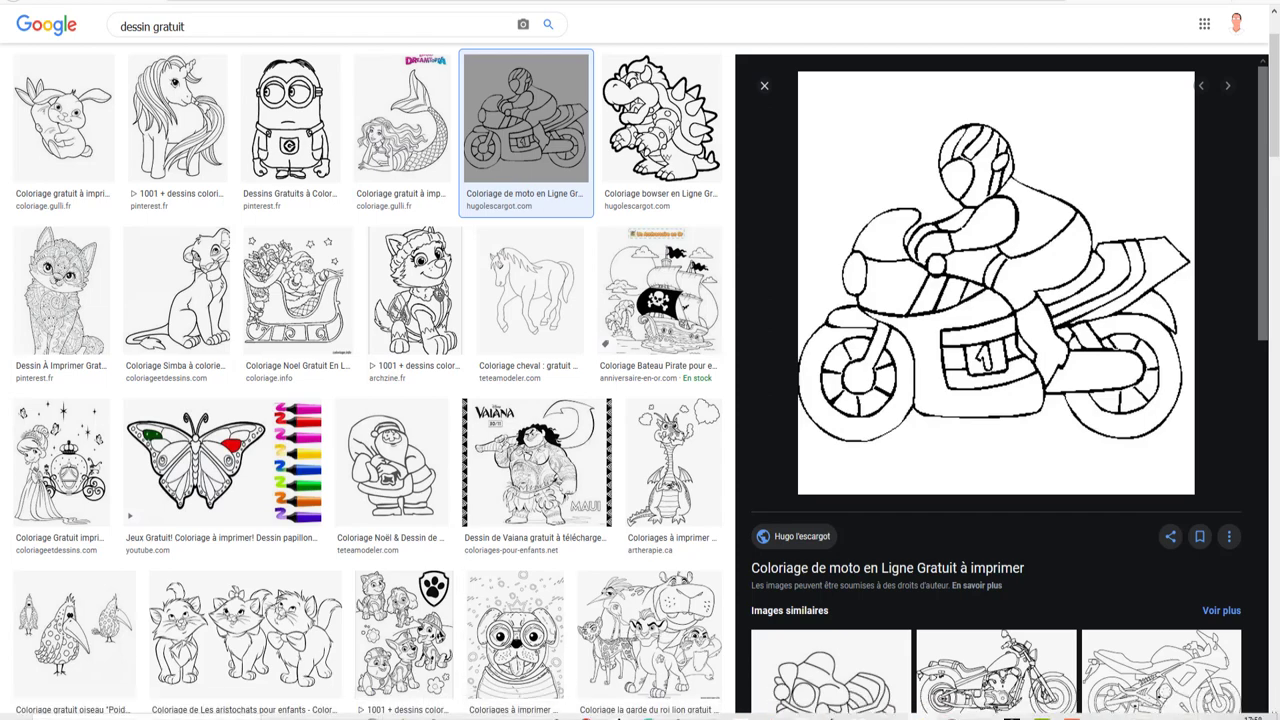
pyautogui.click(441, 712)
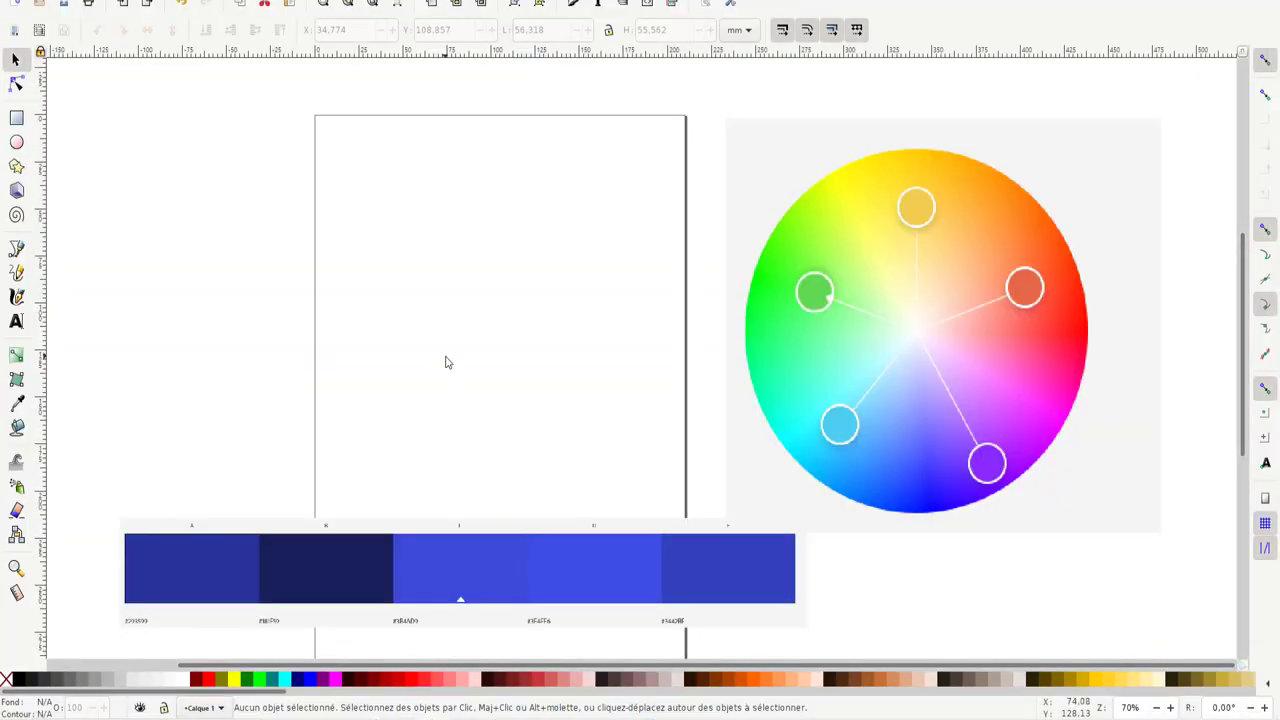
# Paste the motorcycle drawing and vectorise it with Trace Bitmap's brightness threshold
pyautogui.hotkey('ctrl', 'v')
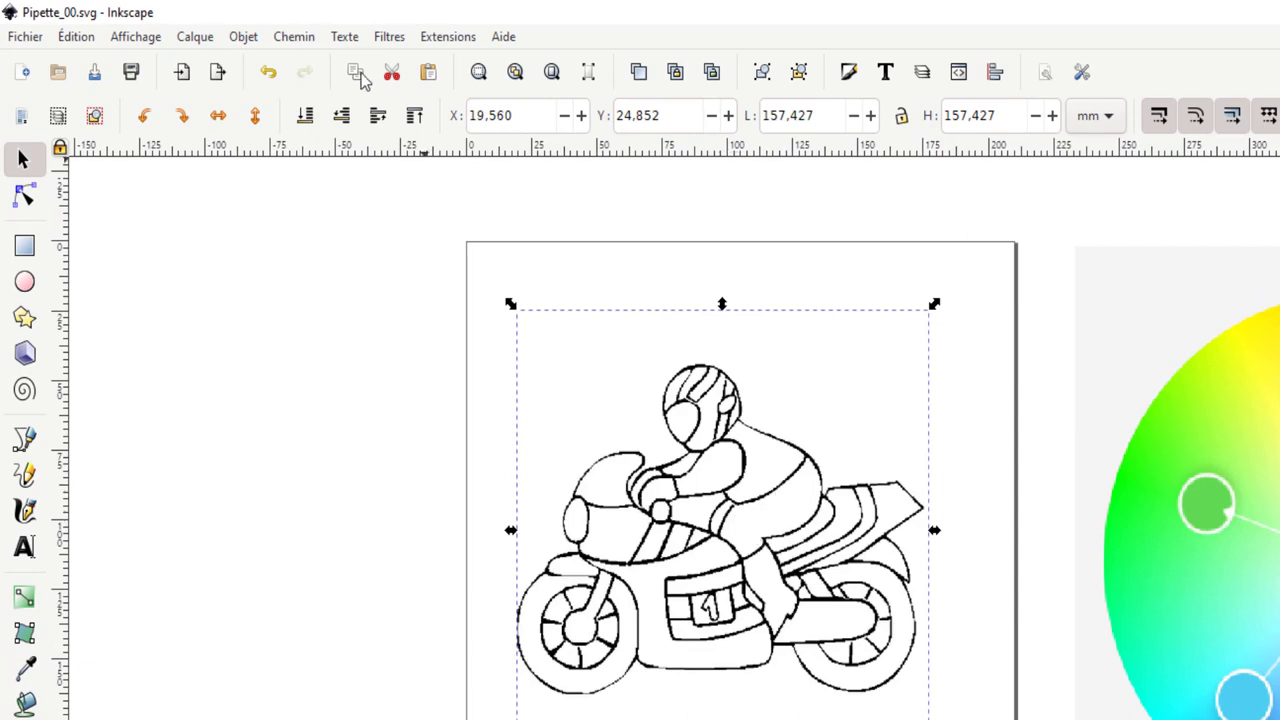
pyautogui.click(294, 38)
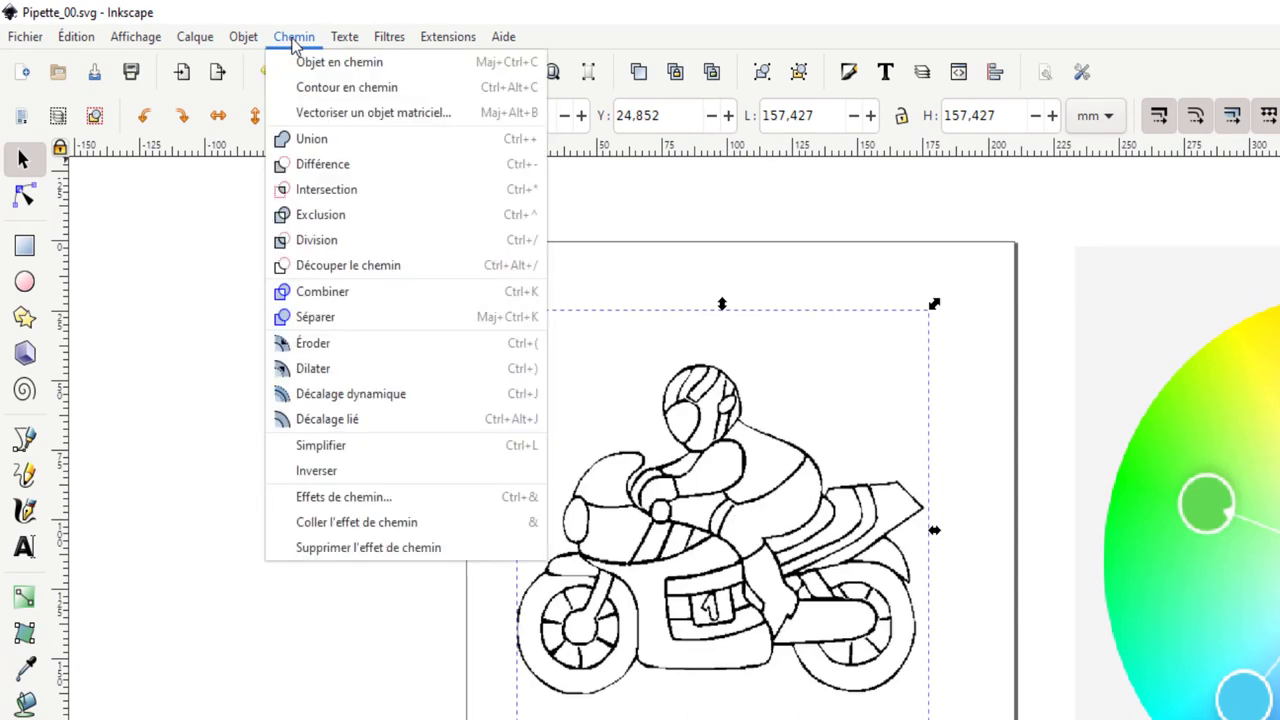
pyautogui.click(345, 113)
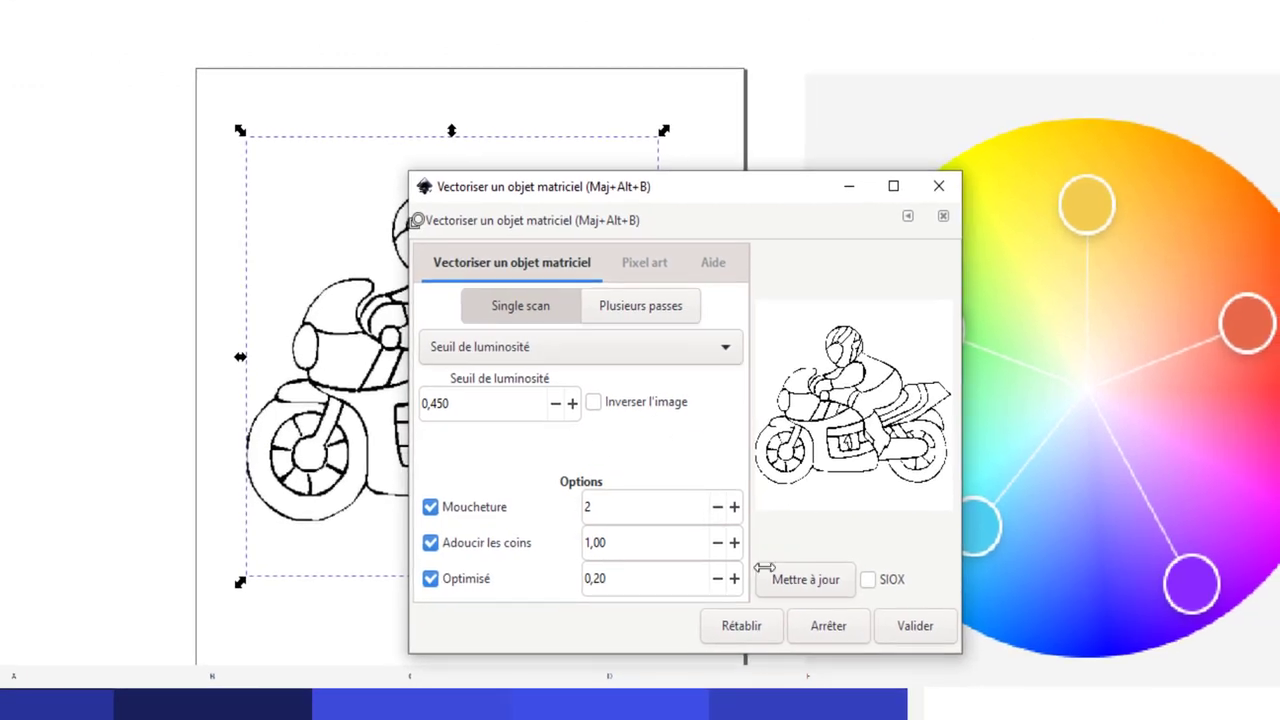
pyautogui.click(912, 626)
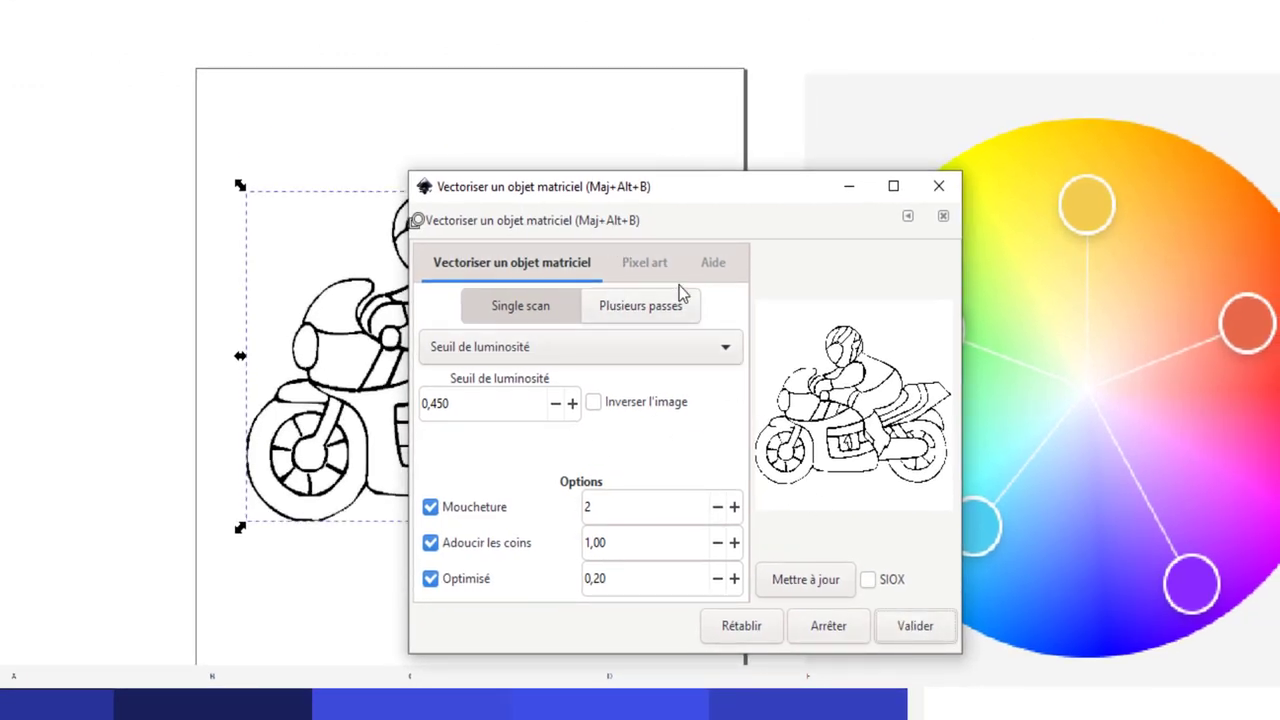
pyautogui.click(939, 186)
# Move the traced copy below the original and delete the original bitmap motorcycle
pyautogui.moveTo(475, 362); pyautogui.dragTo(497, 540)
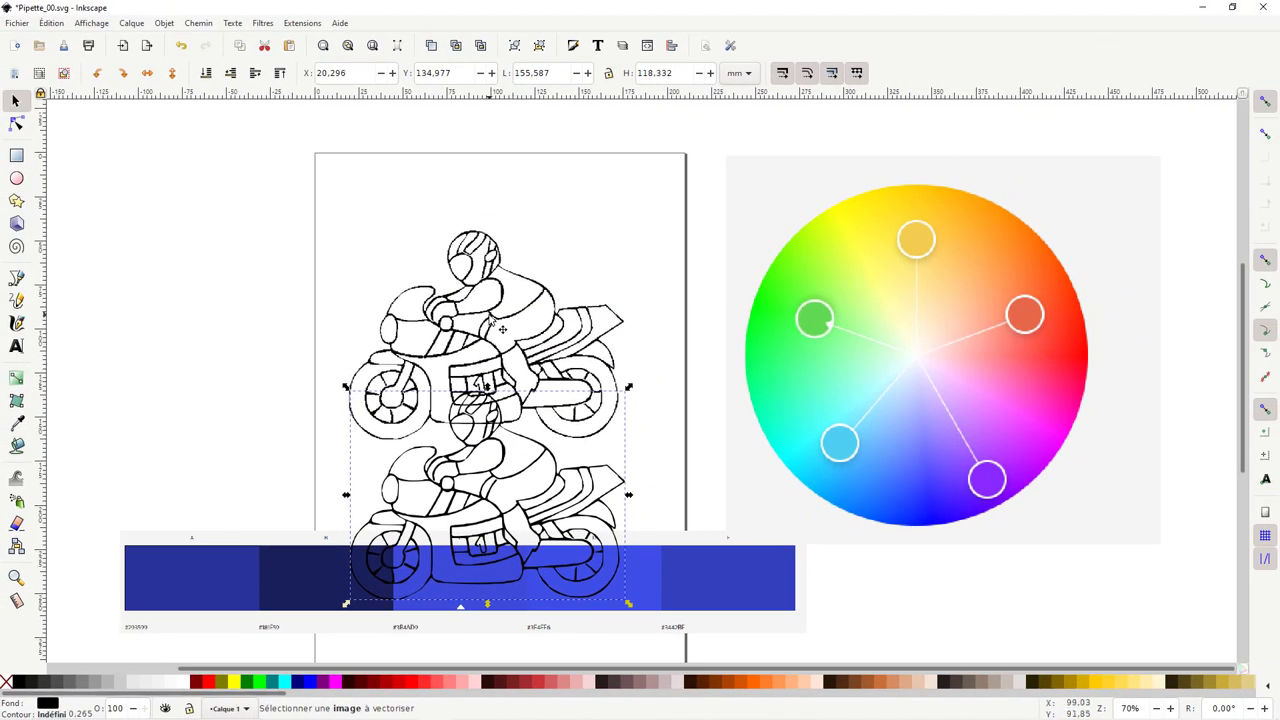
pyautogui.click(502, 329)
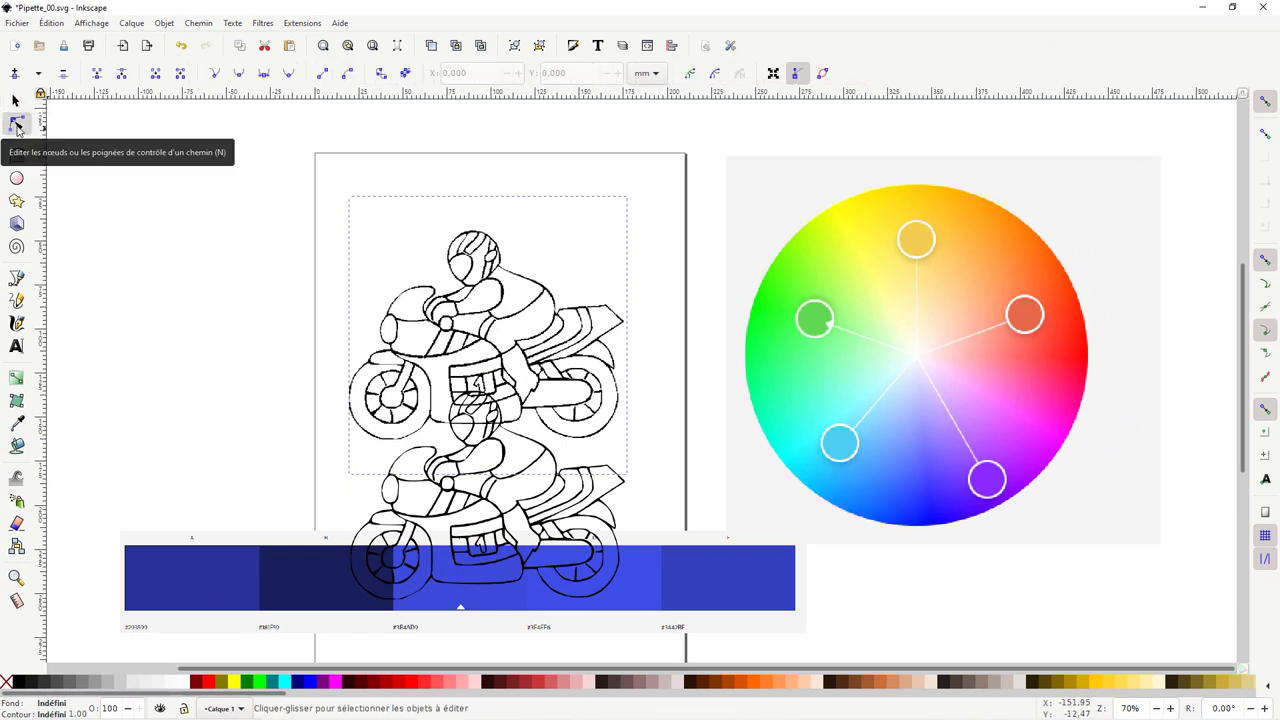
pyautogui.click(440, 296)
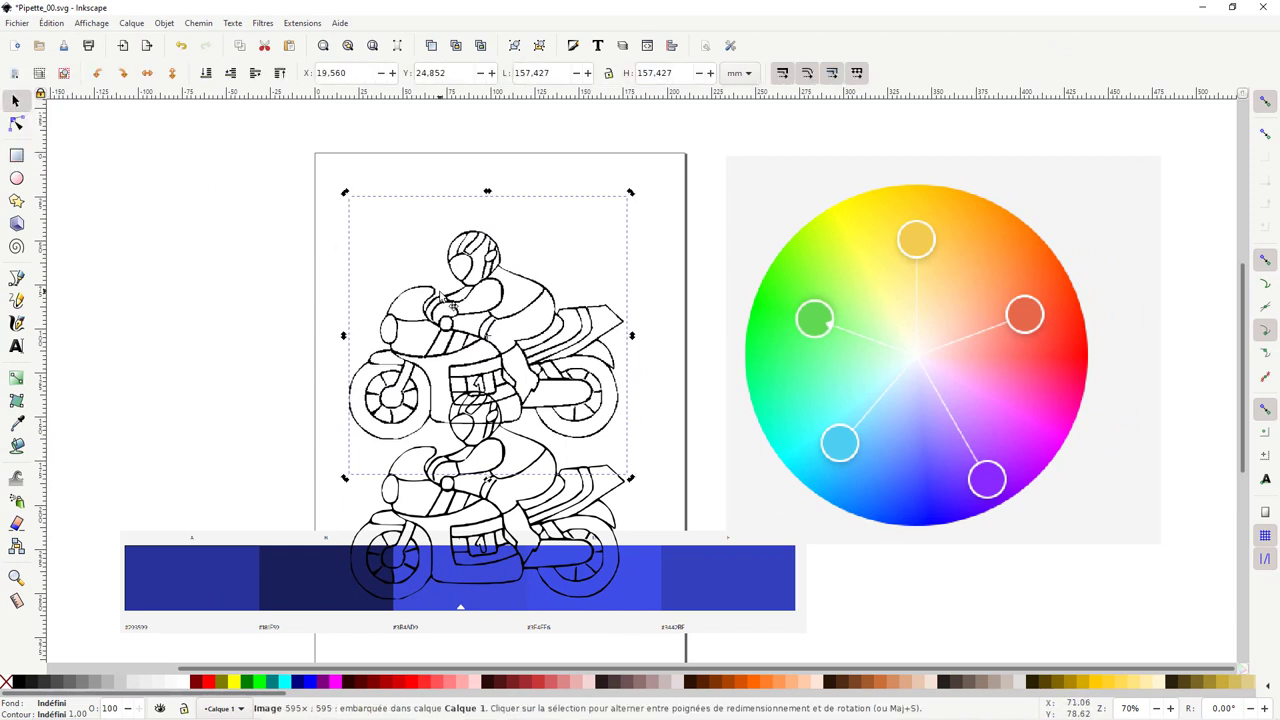
pyautogui.press('Delete')
# Enlarge the traced motorcycle to about 199 × 157 mm at the page top and save
pyautogui.moveTo(505, 451); pyautogui.dragTo(479, 243)
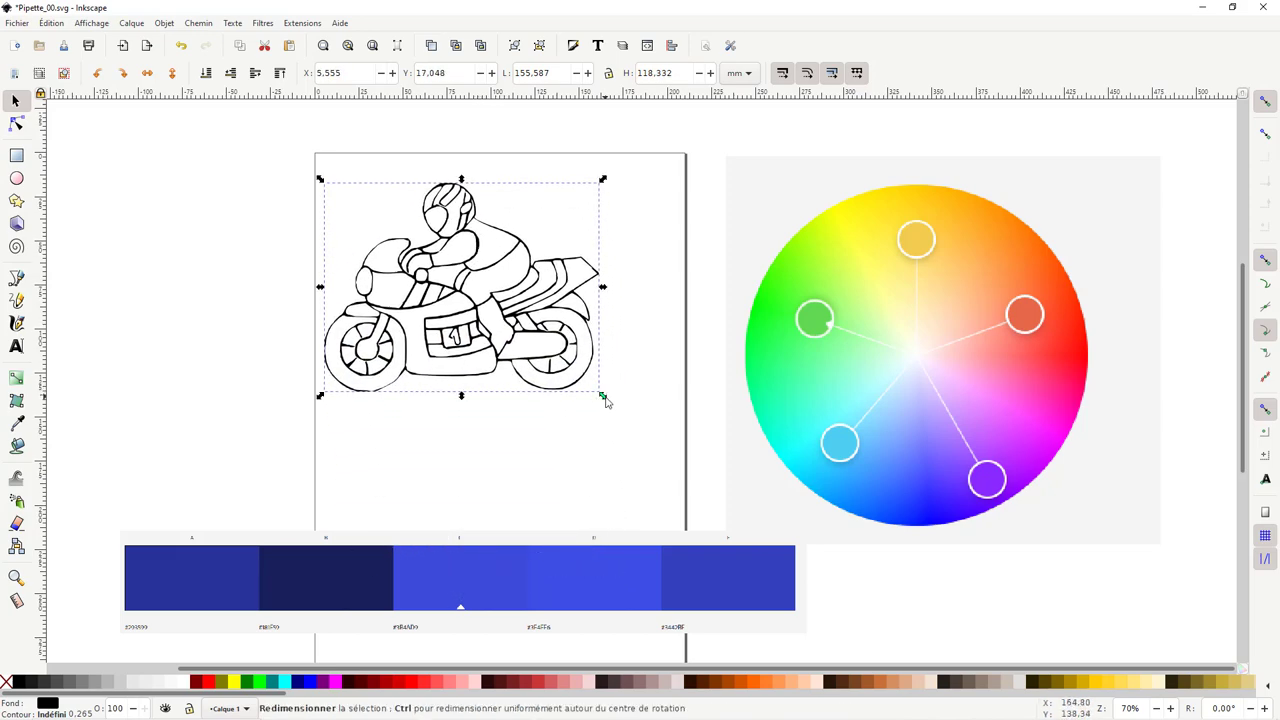
pyautogui.moveTo(603, 396); pyautogui.dragTo(684, 472)
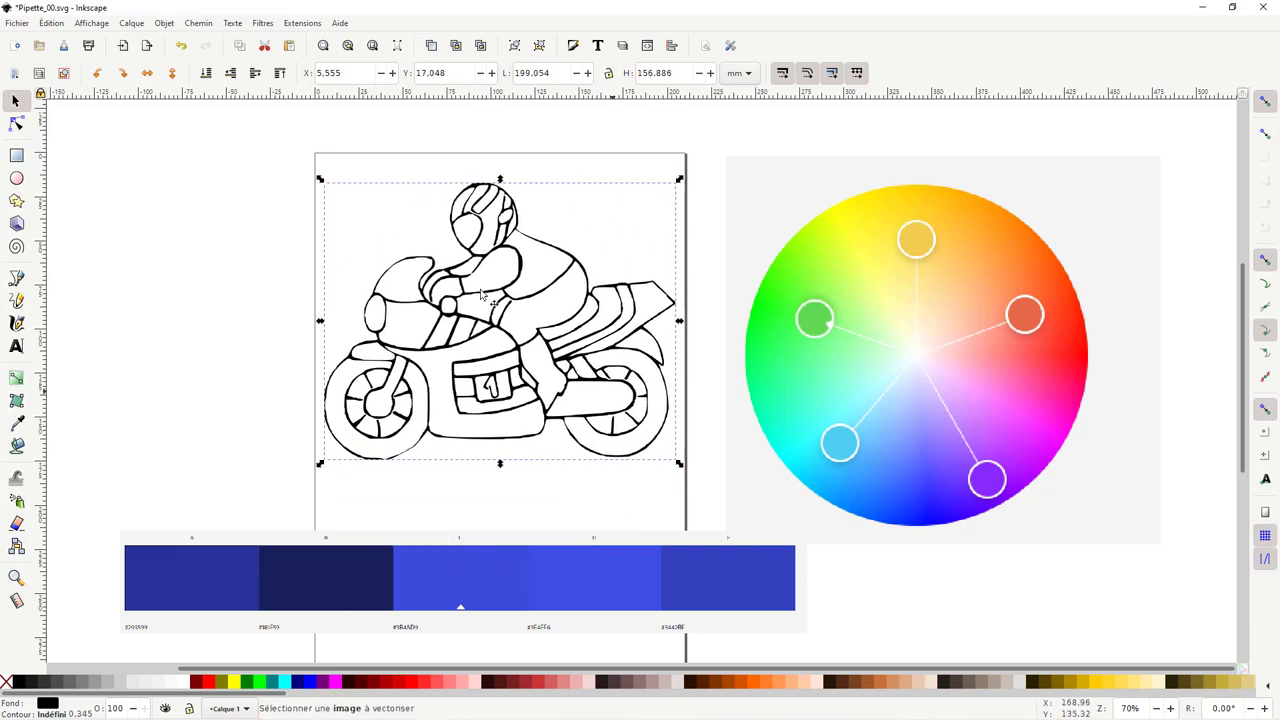
pyautogui.hotkey('ctrl', 's')
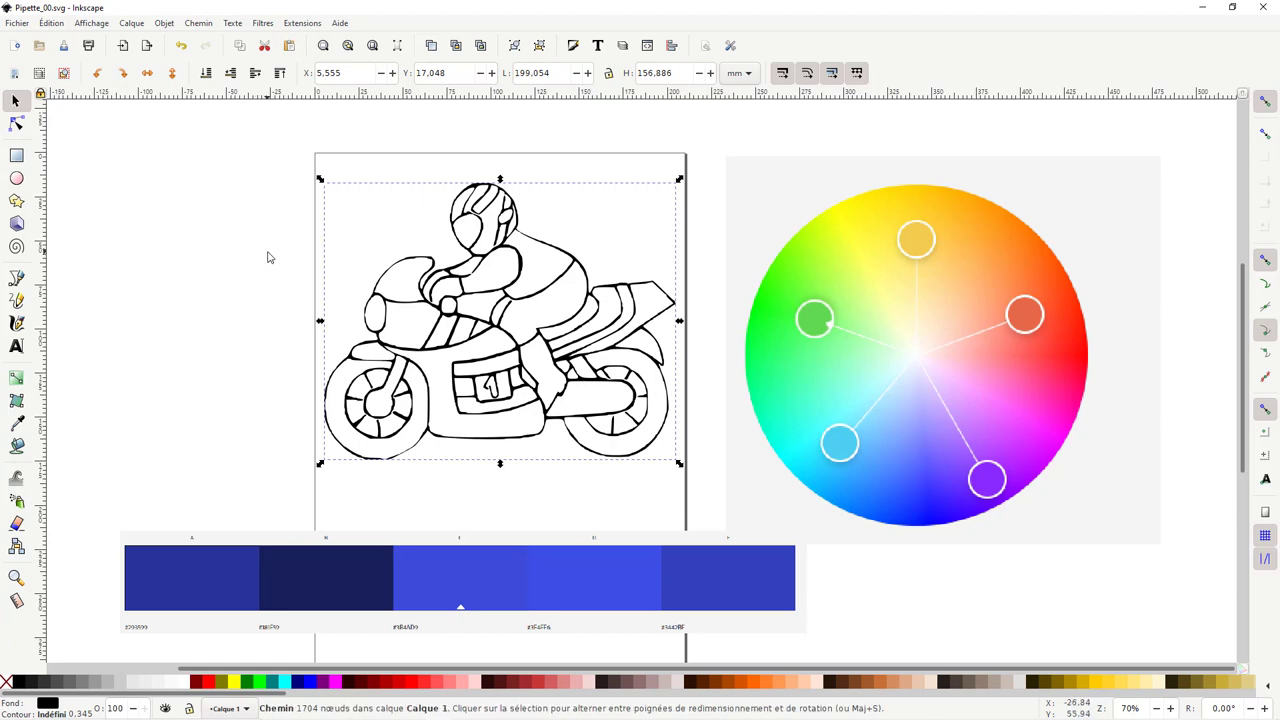
# Sample dark navy from the palette and fill the front and rear tyres with it
pyautogui.click(16, 423)
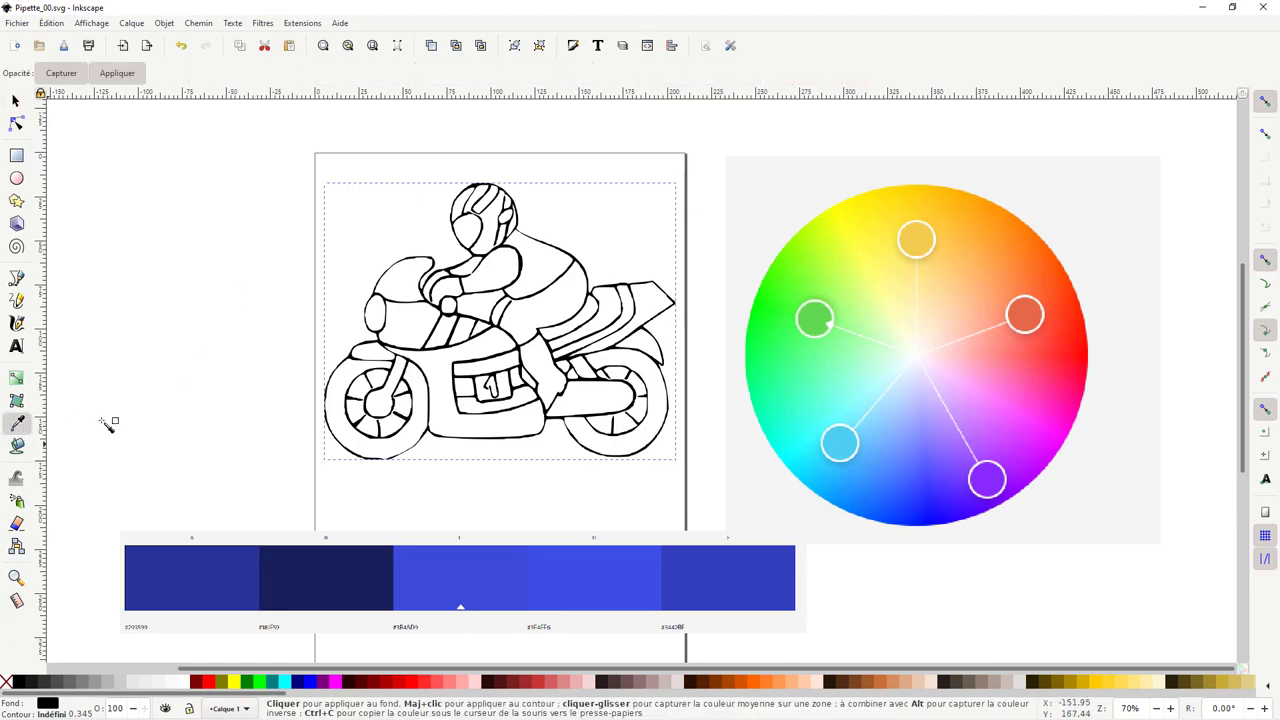
pyautogui.click(330, 566)
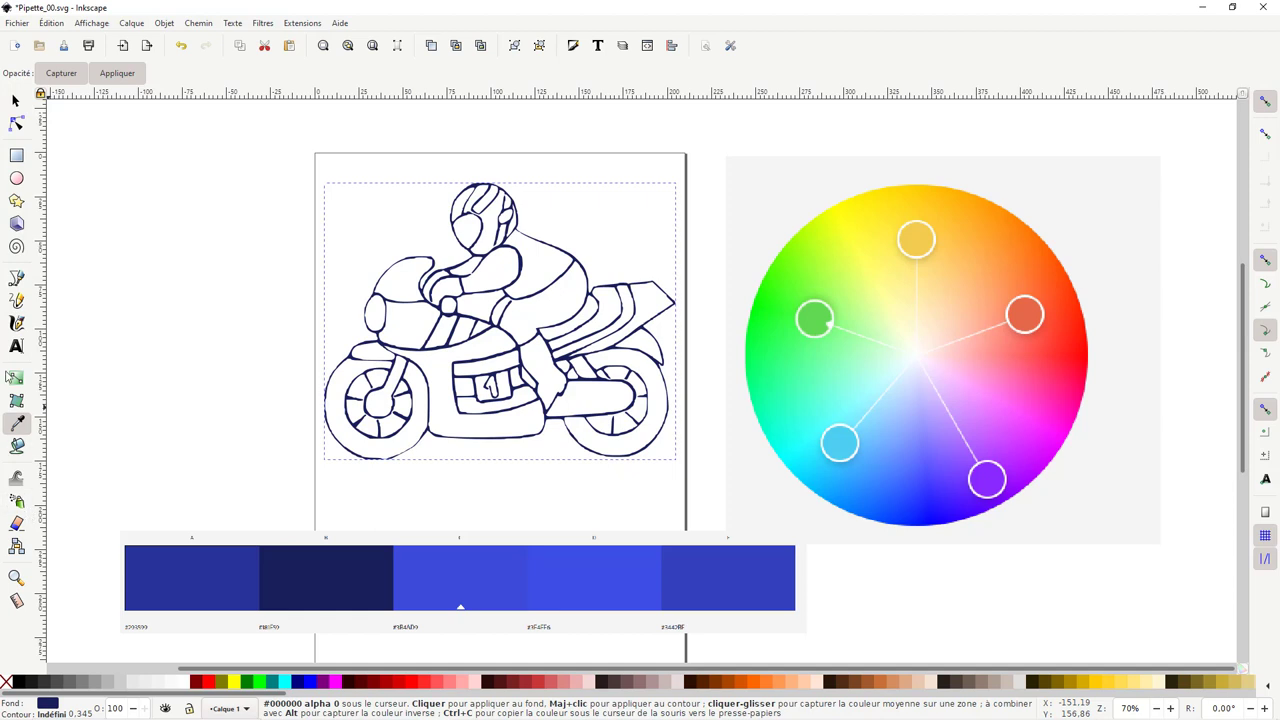
pyautogui.click(17, 446)
pyautogui.click(415, 424)
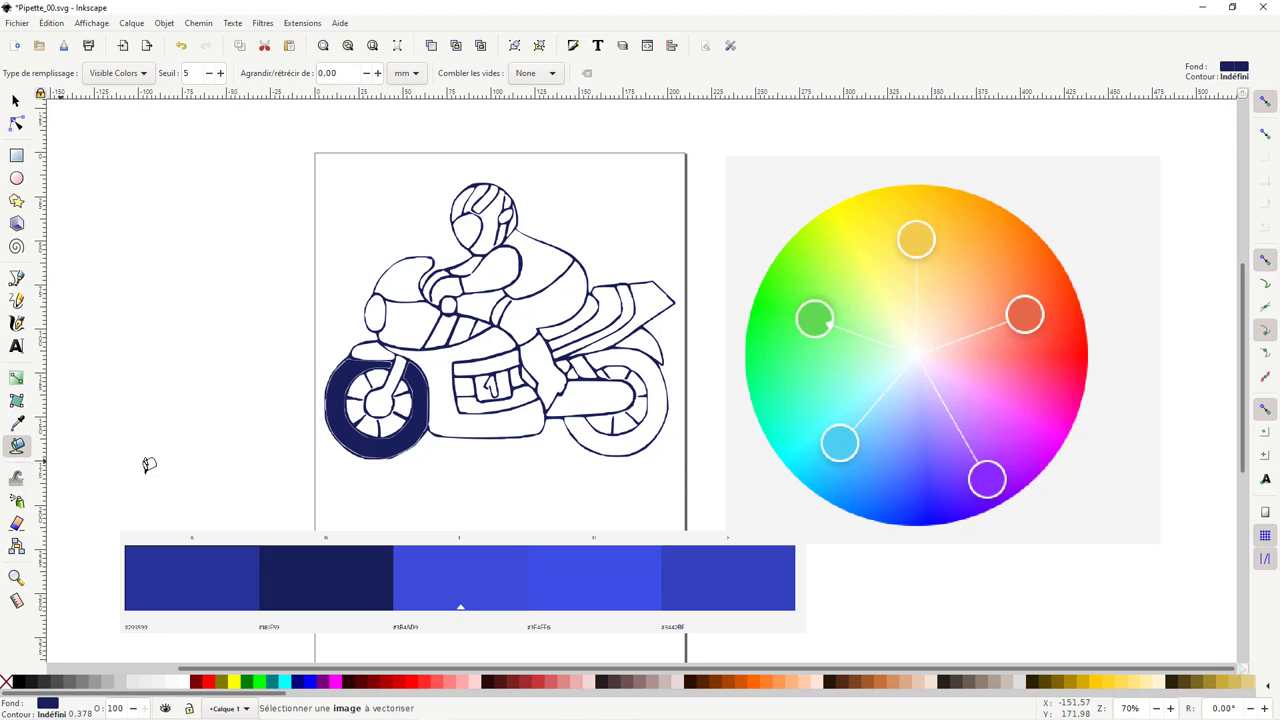
pyautogui.click(596, 430)
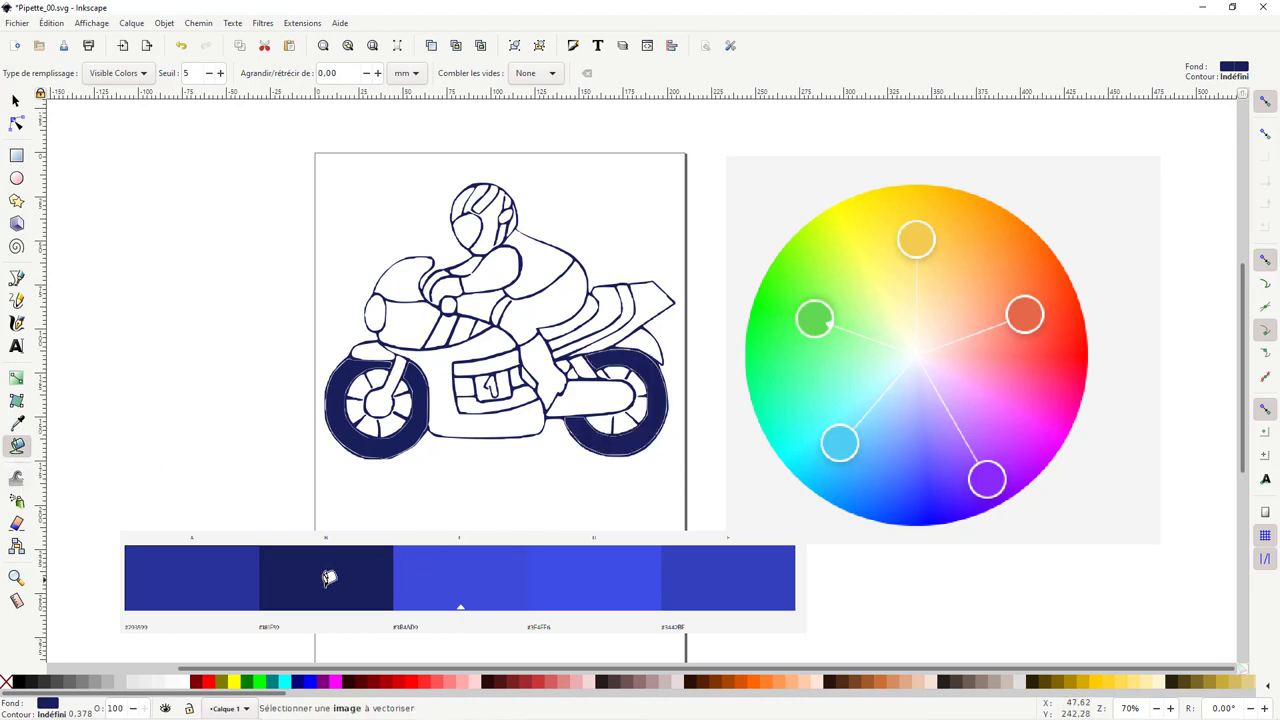
# Try a lighter palette blue on the rear tyre, undo it, and deselect everything
pyautogui.press('d')
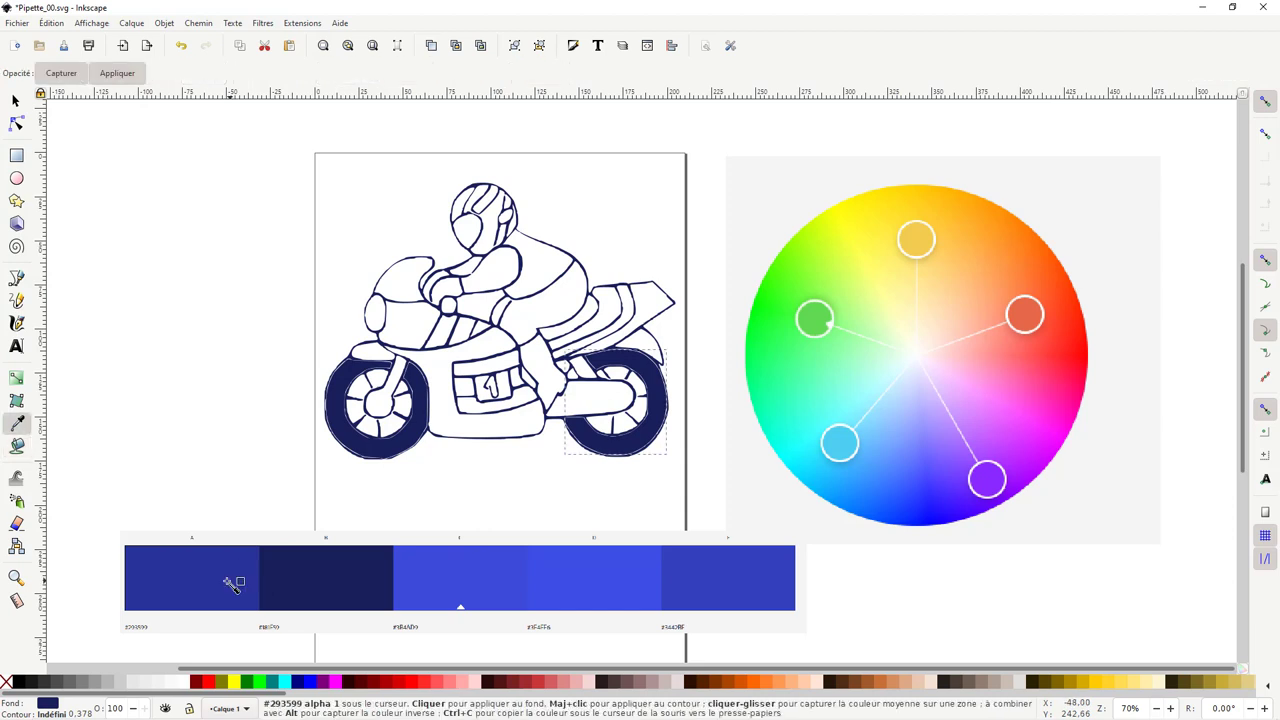
pyautogui.click(226, 589)
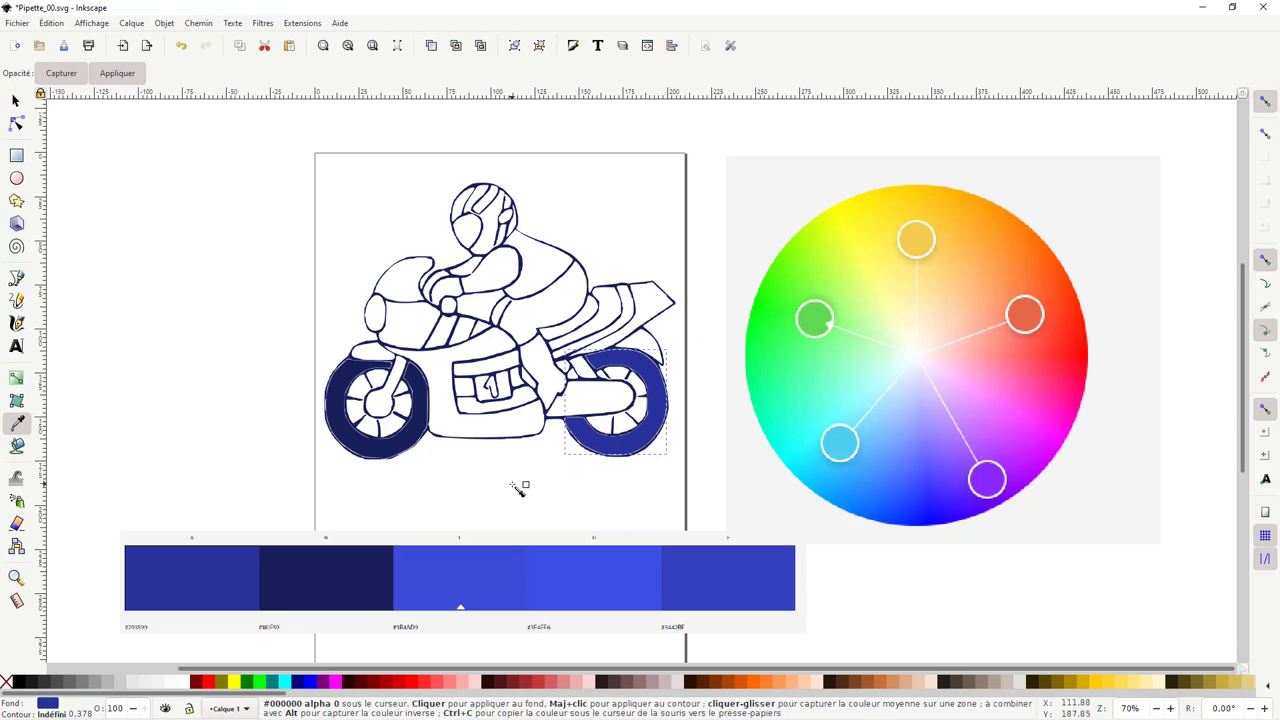
pyautogui.hotkey('ctrl', 'z')
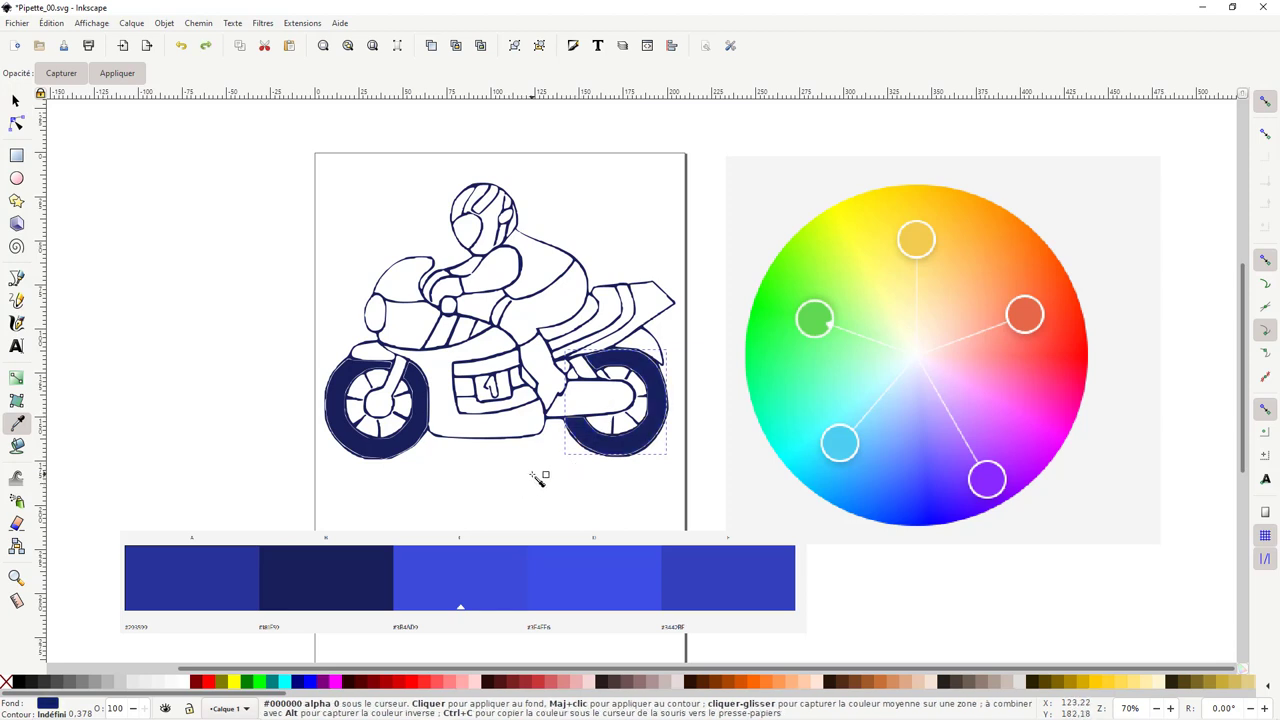
pyautogui.press('s')
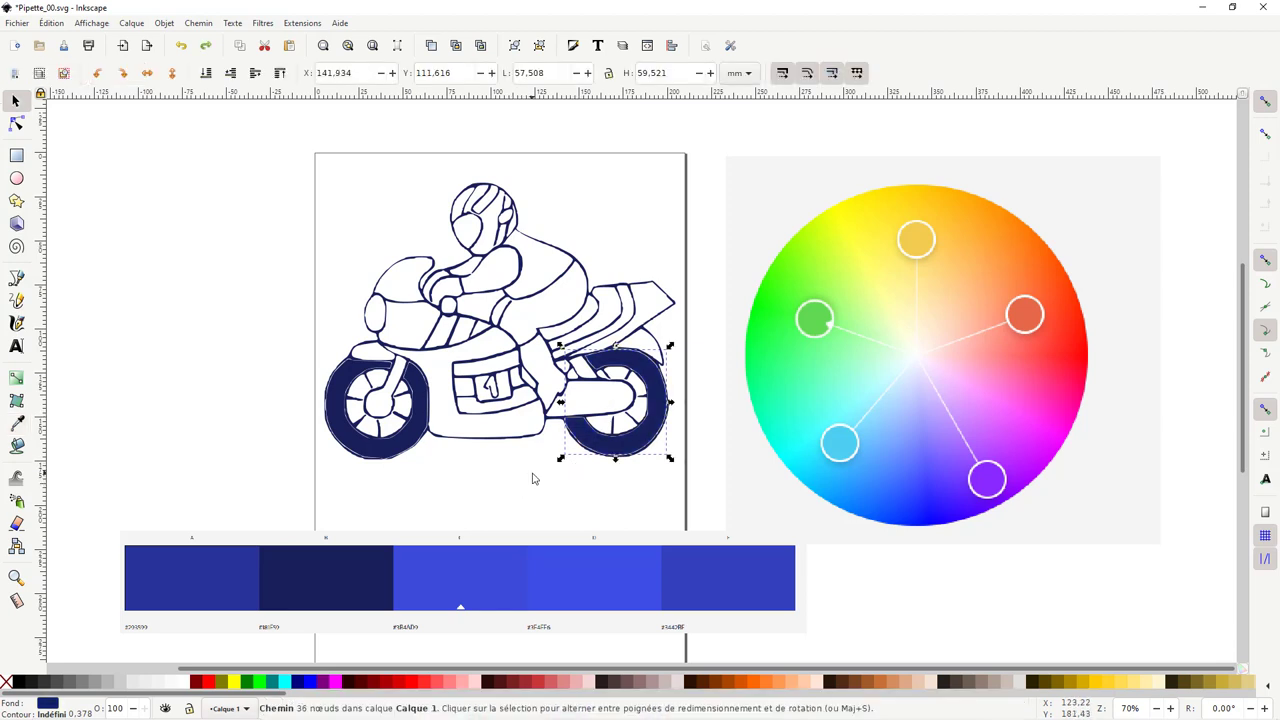
pyautogui.press('Escape')
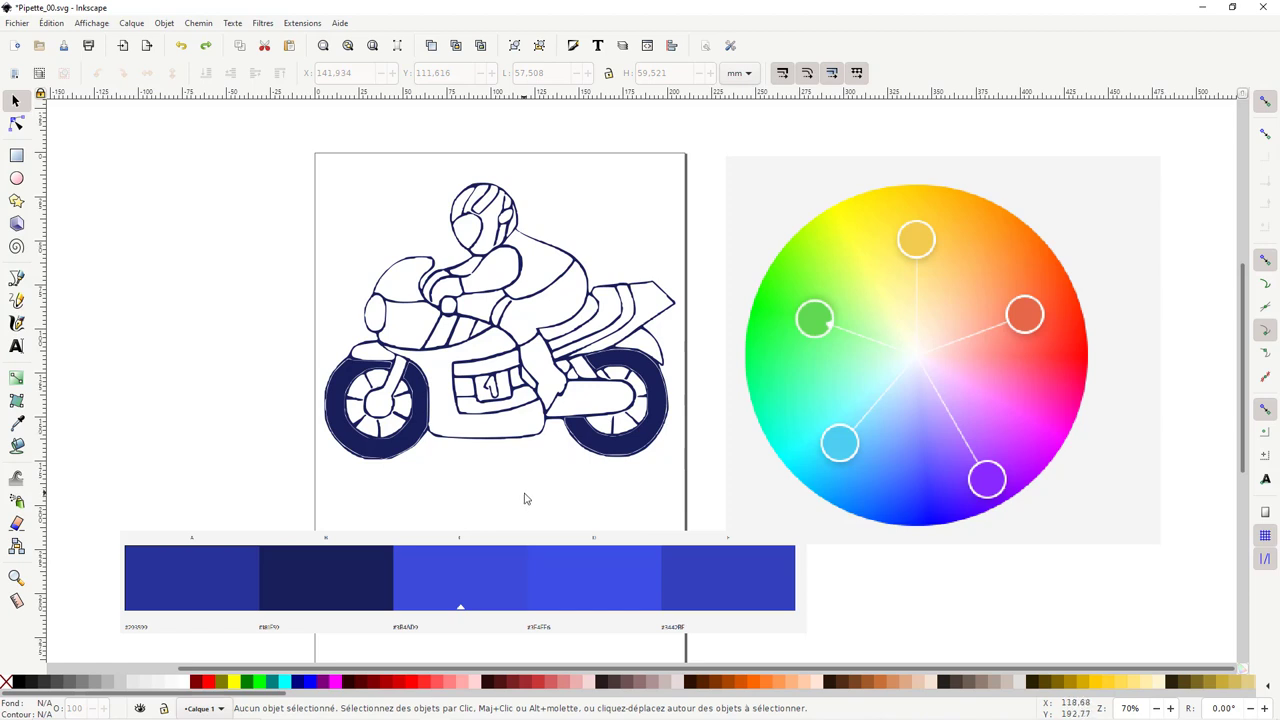
pyautogui.hotkey('shift', 'F7')
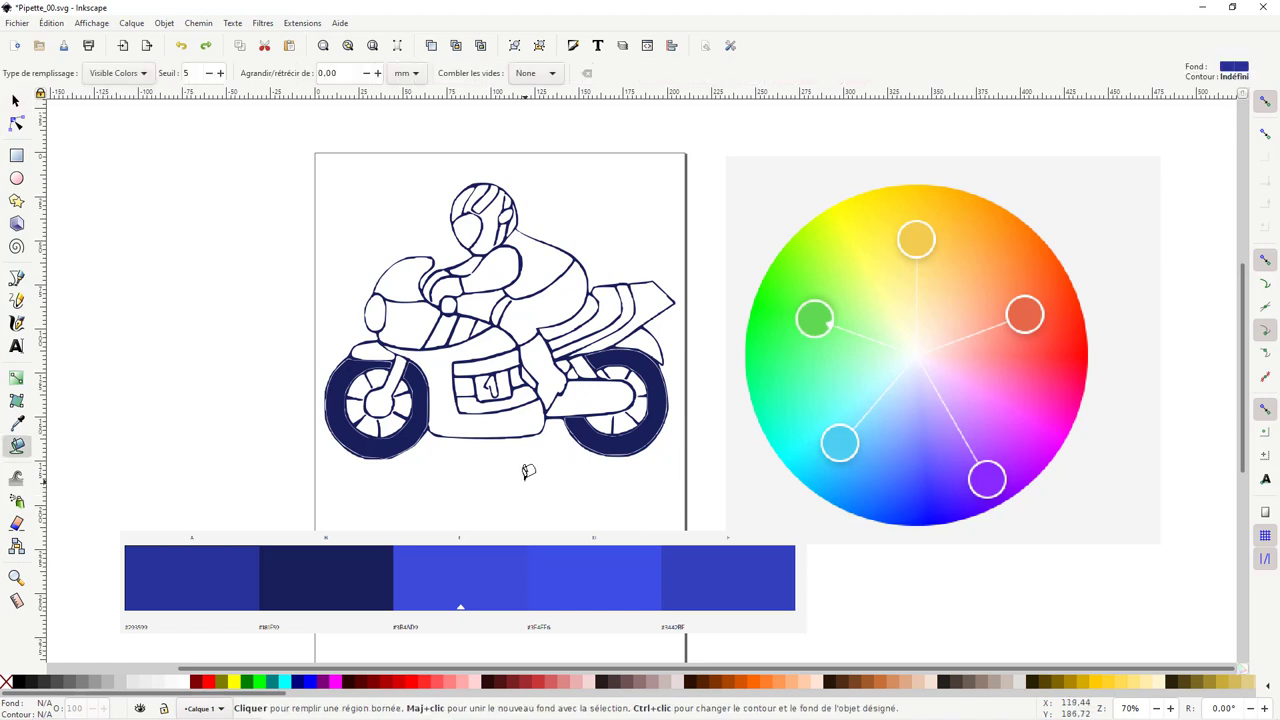
# Fill the main fairing, rear tail section and front fairing with the brighter middle blue
pyautogui.press('F7')
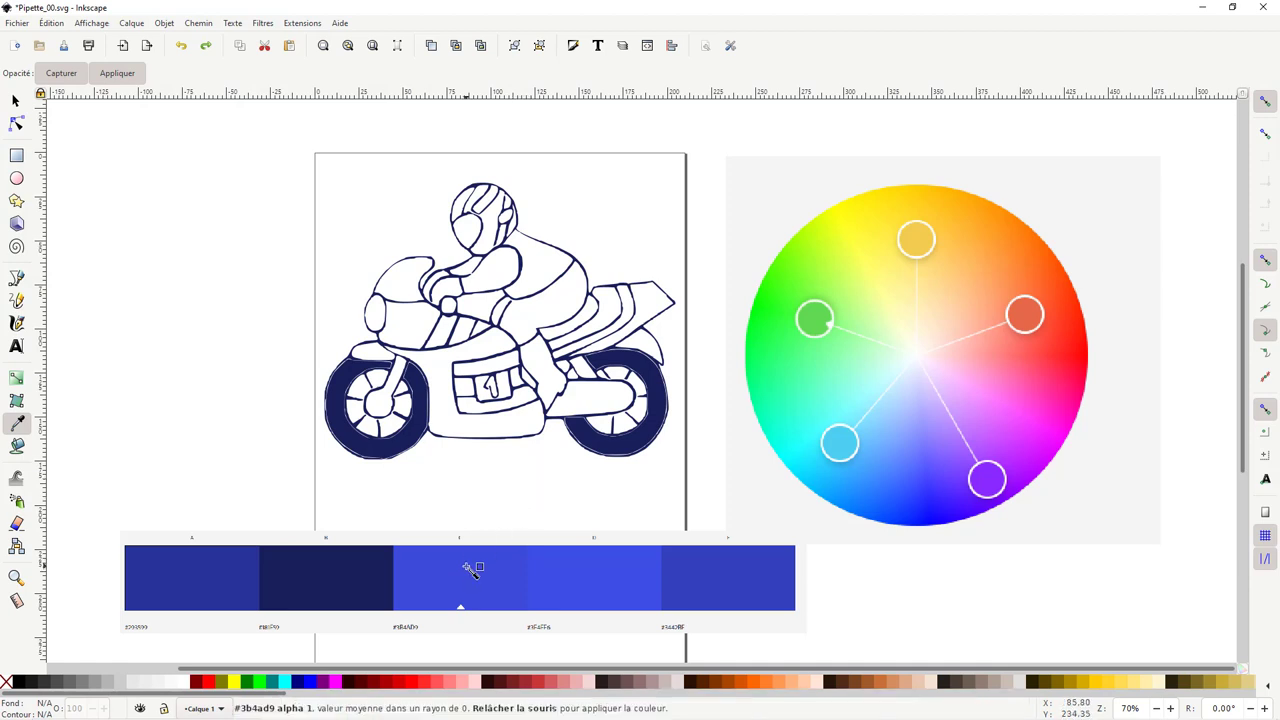
pyautogui.hotkey('shift', 'F7')
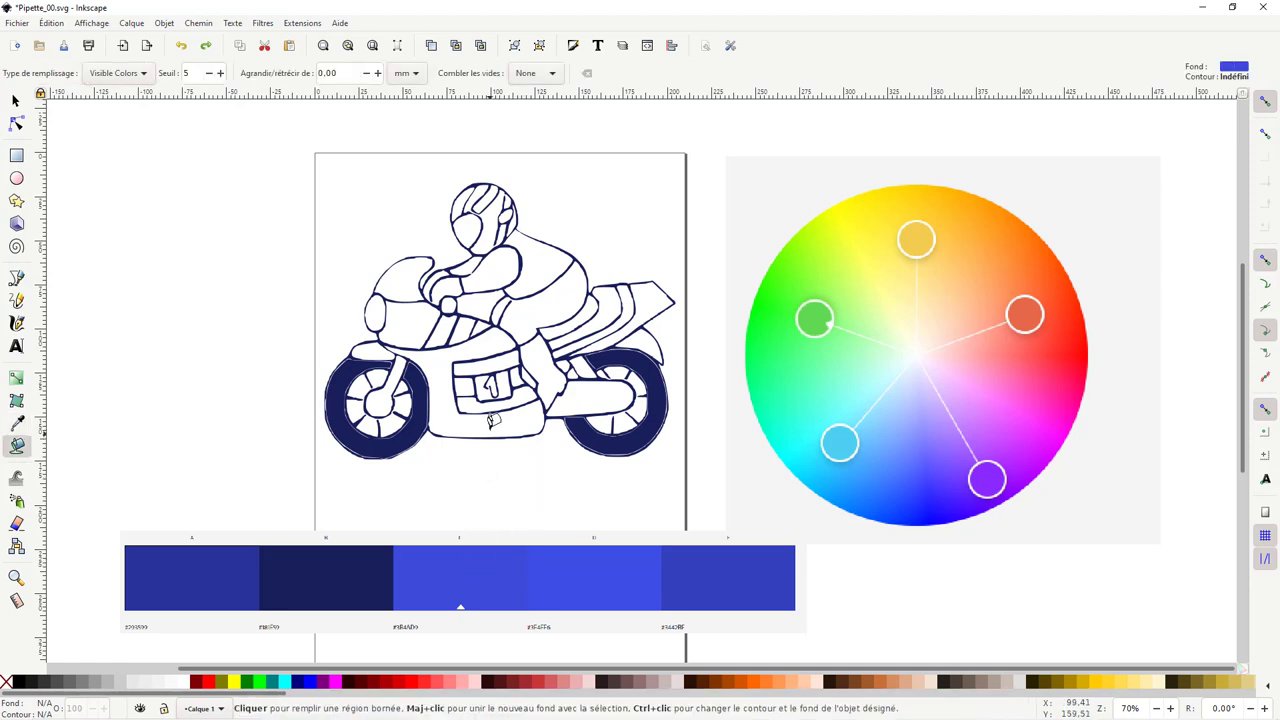
pyautogui.click(492, 420)
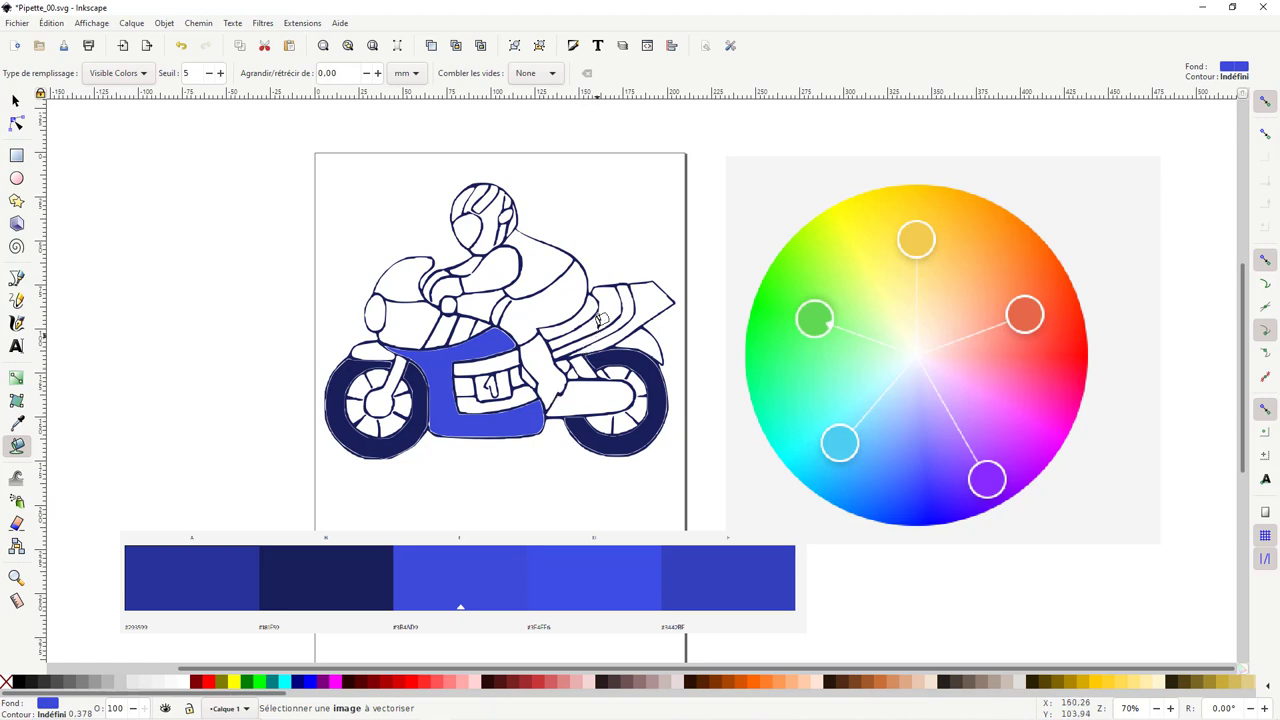
pyautogui.click(645, 300)
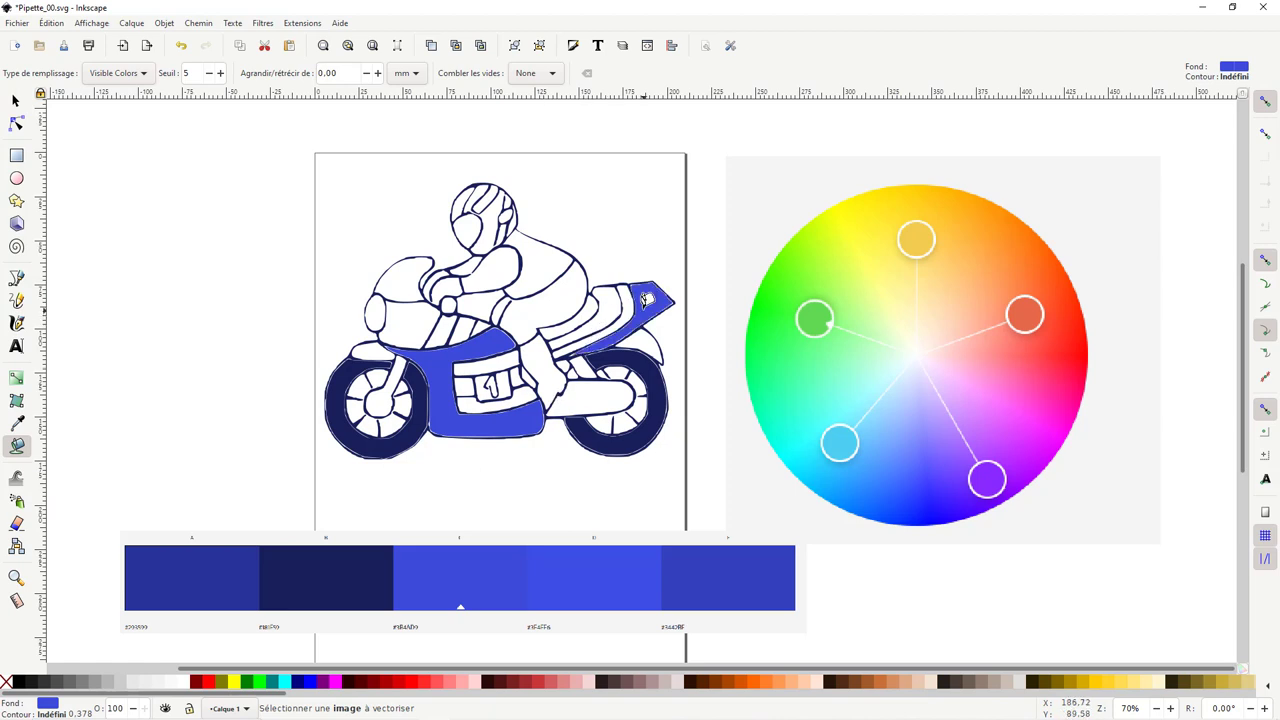
pyautogui.click(408, 320)
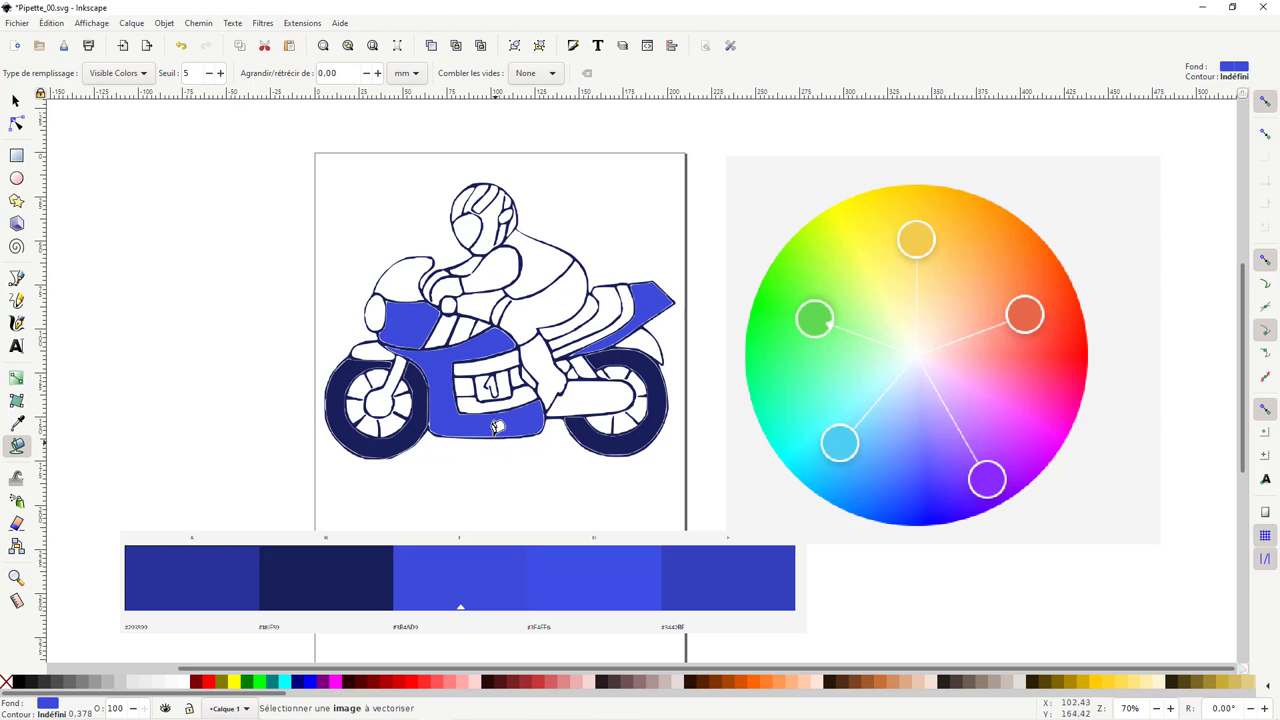
pyautogui.press('s')
pyautogui.click(503, 474)
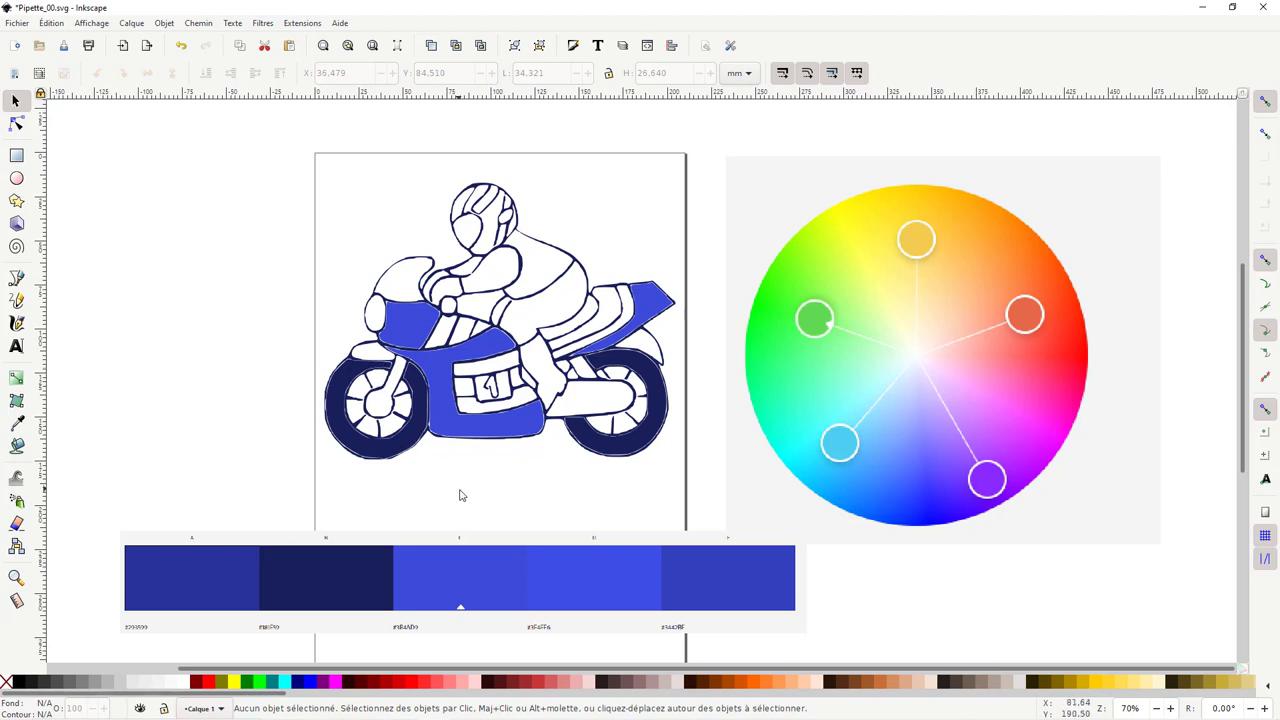
# Sample a palette blue and fill the front fender with it
pyautogui.press('d')
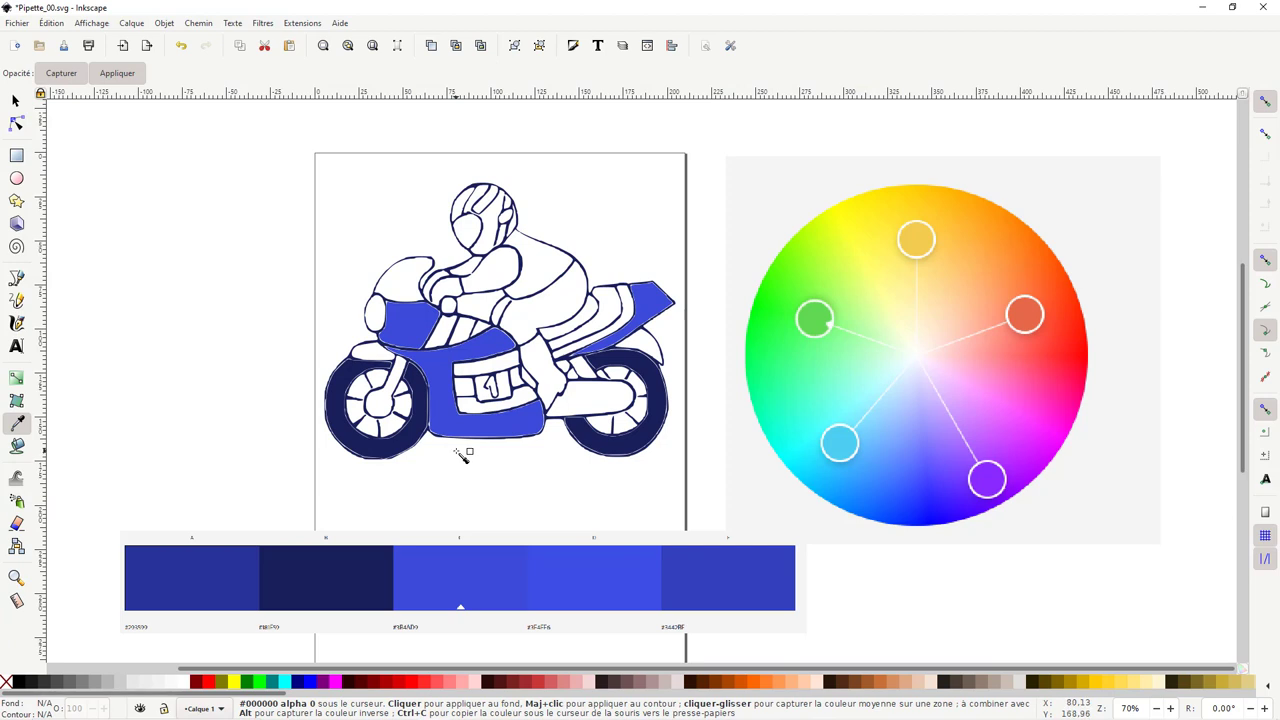
pyautogui.hotkey('shift', 'F7')
pyautogui.click(375, 342)
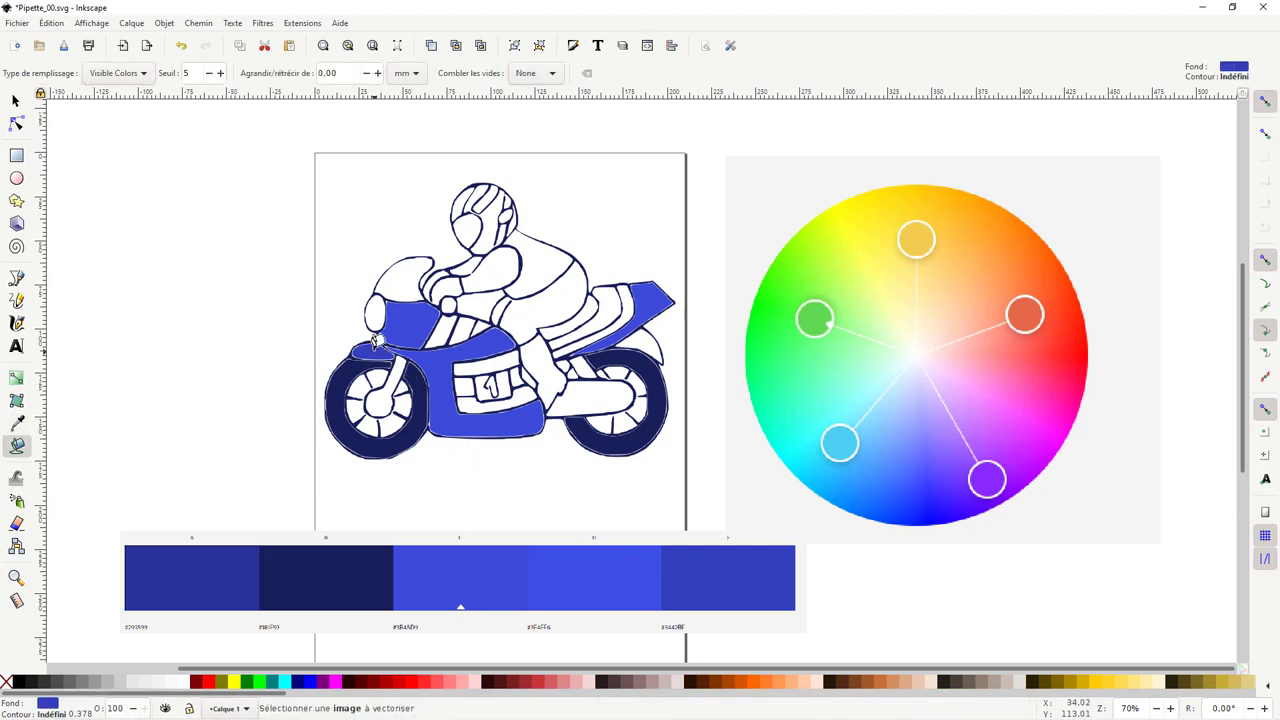